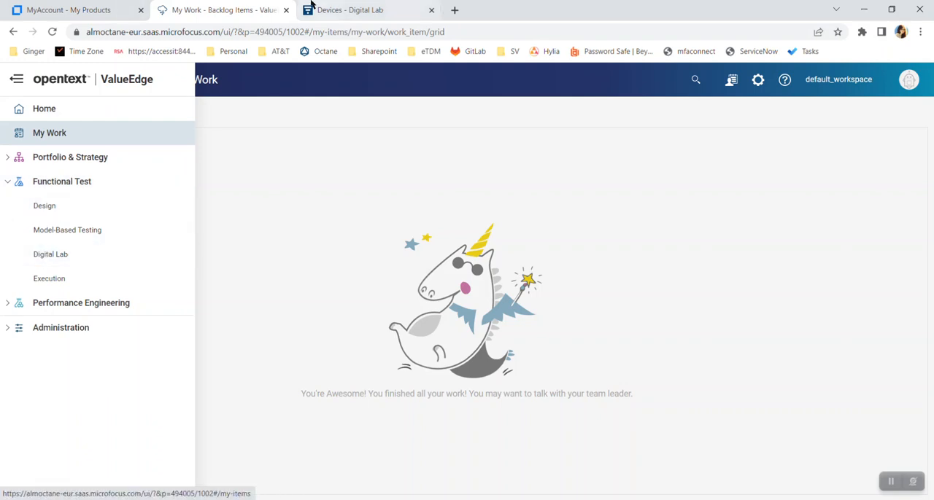
Step: Open the Digital Lab device list, refresh it, and review the Samsung SM-G985F's details, device metrics and reservations
click(330, 11)
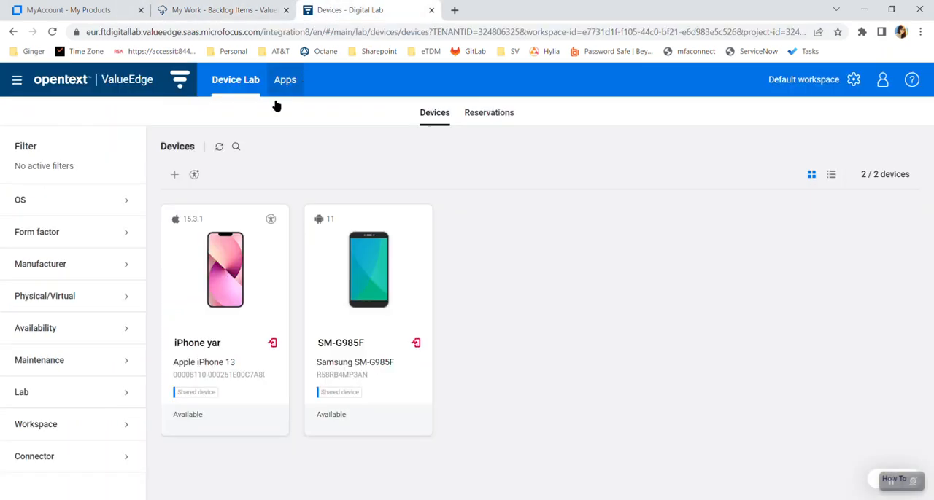
click(218, 146)
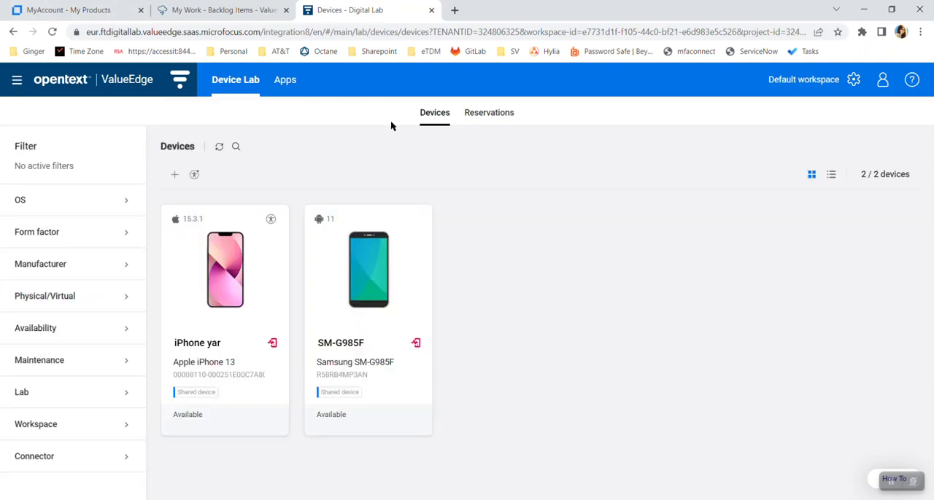
mouse_move(236, 283)
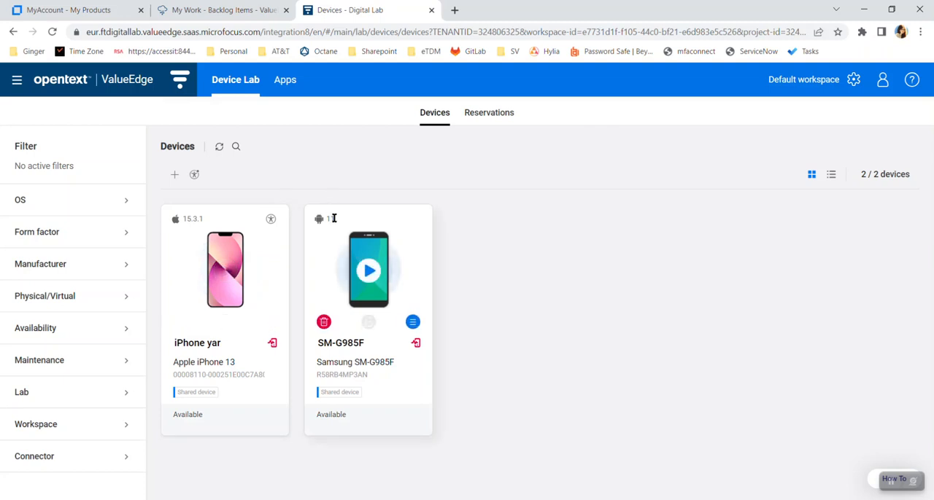
click(413, 324)
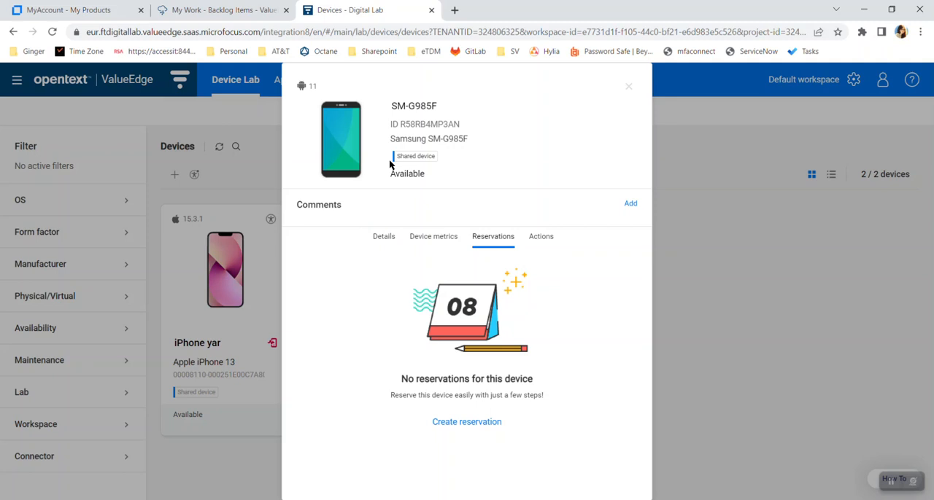
click(380, 238)
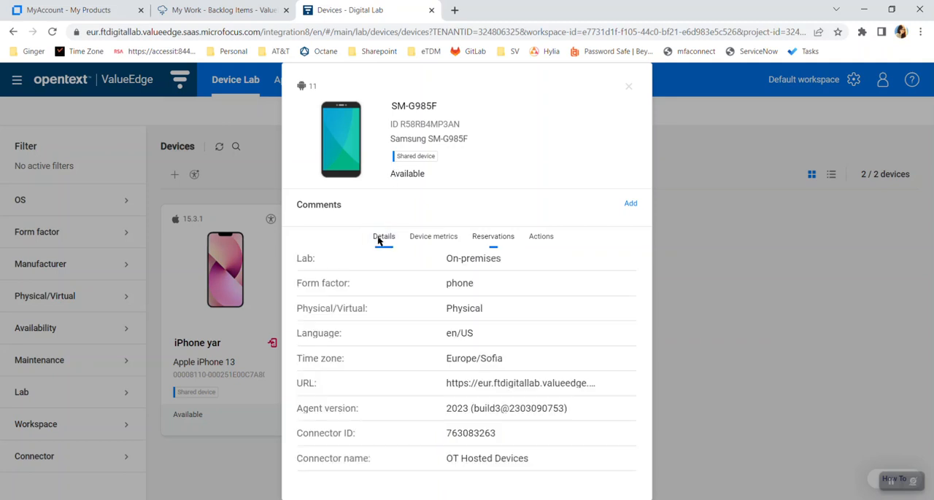
click(422, 240)
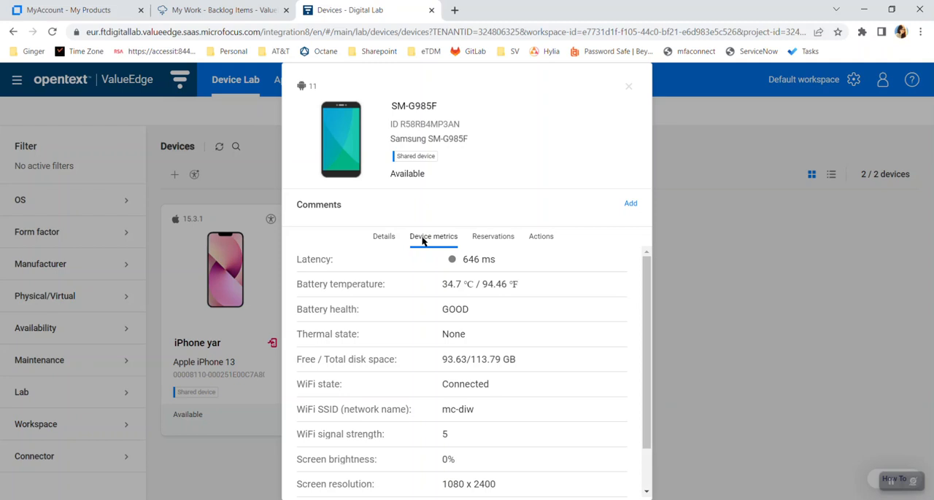
click(480, 240)
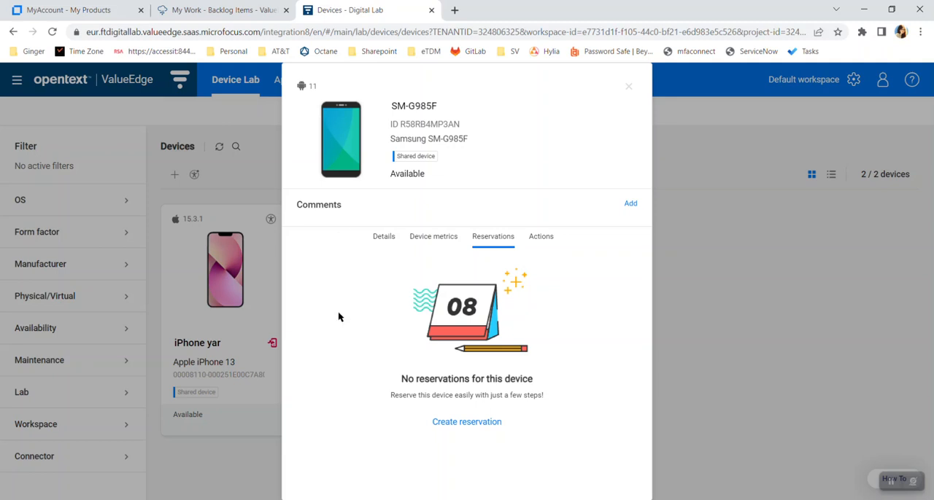
Step: View the new reservation form for the Samsung SM-G985F, cancel it and close the device information
click(475, 422)
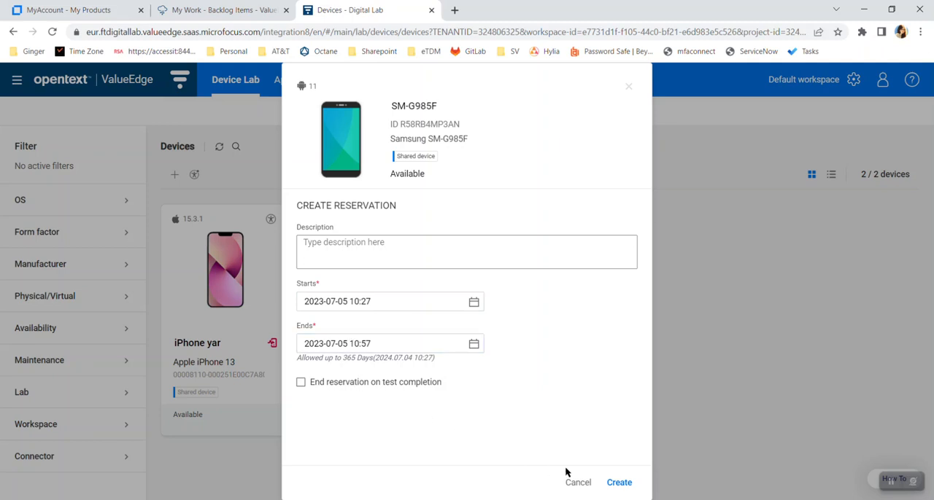
click(588, 487)
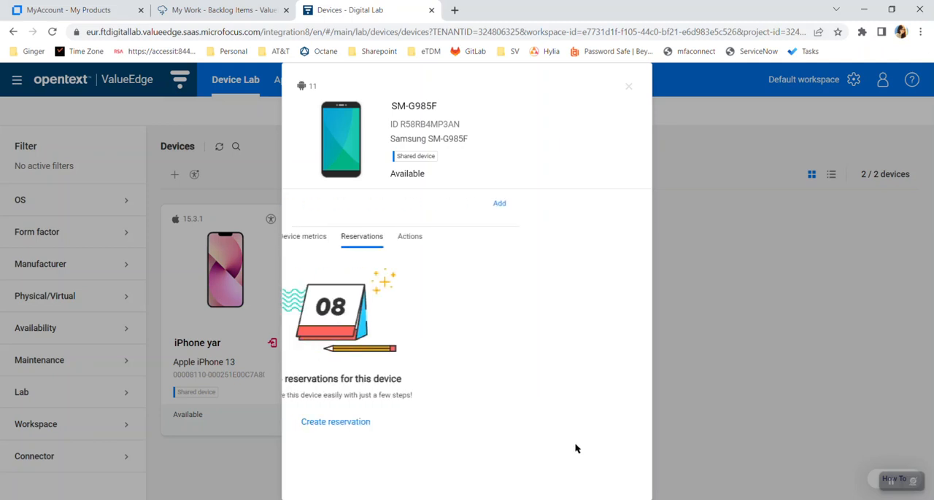
click(806, 322)
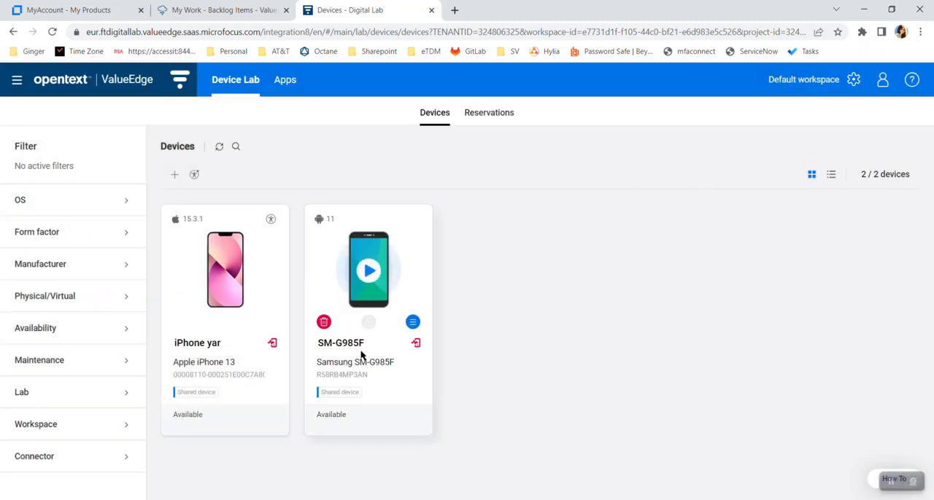
Step: Open the Samsung SM-G985F remotely, launch Gallery on it and return to its home screen
click(368, 271)
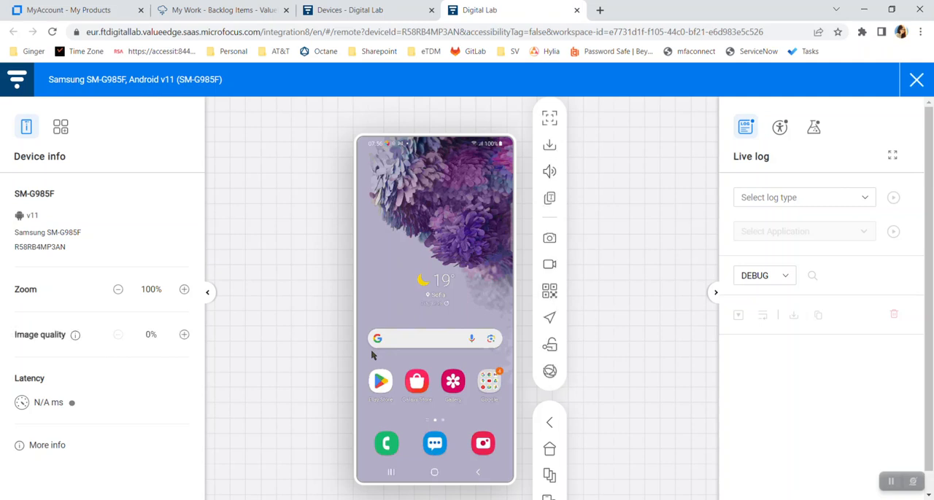
click(456, 383)
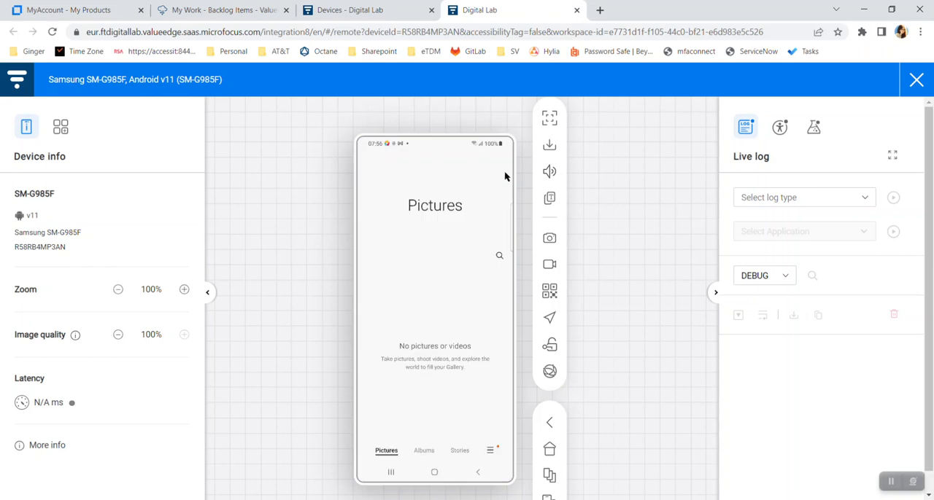
click(435, 474)
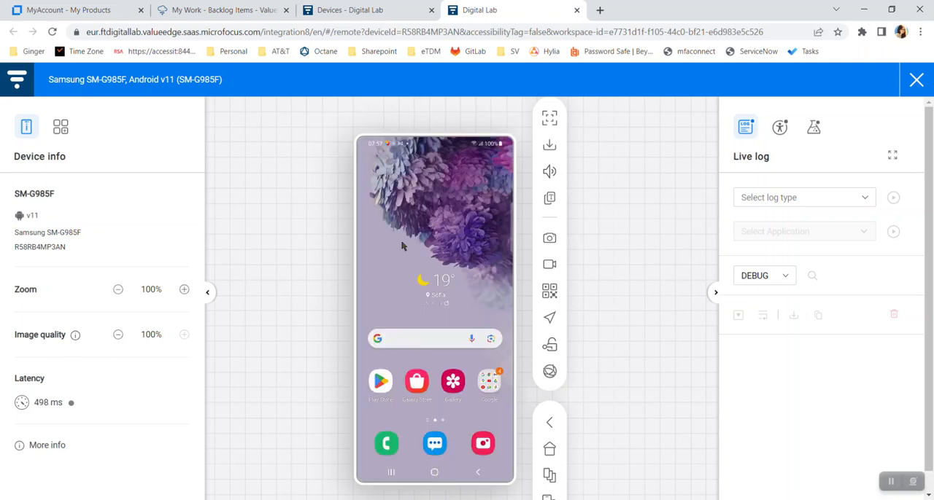
Step: Check the Samsung SM-G985F's status in the device list and close its remote session
click(366, 9)
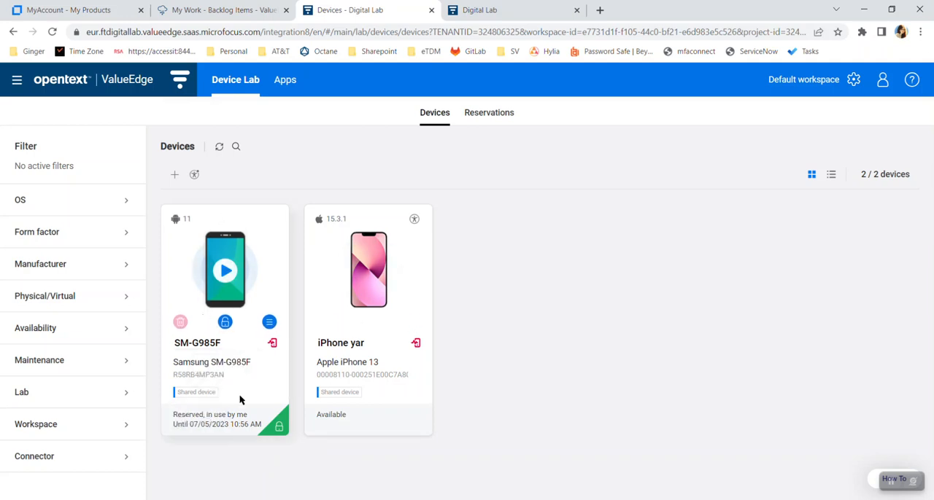
click(516, 10)
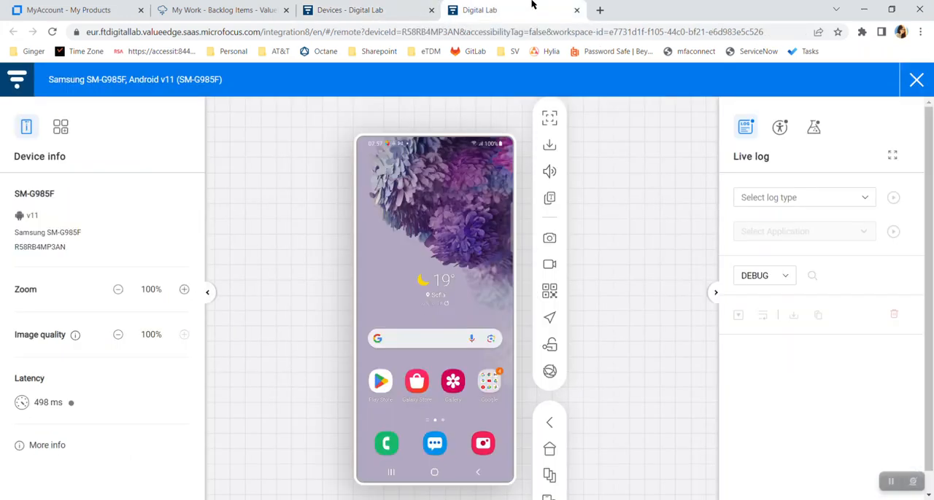
click(574, 10)
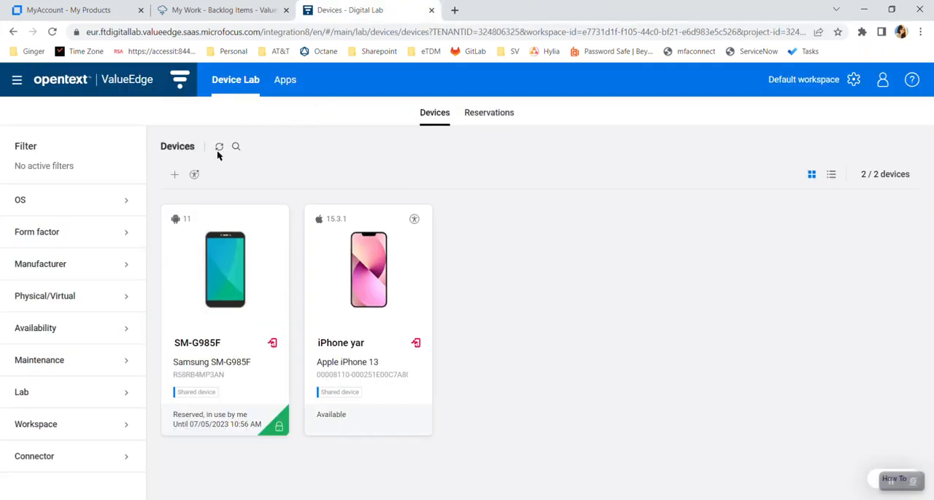
Step: Delete the Samsung SM-G985F's reservation and refresh the device list
click(287, 435)
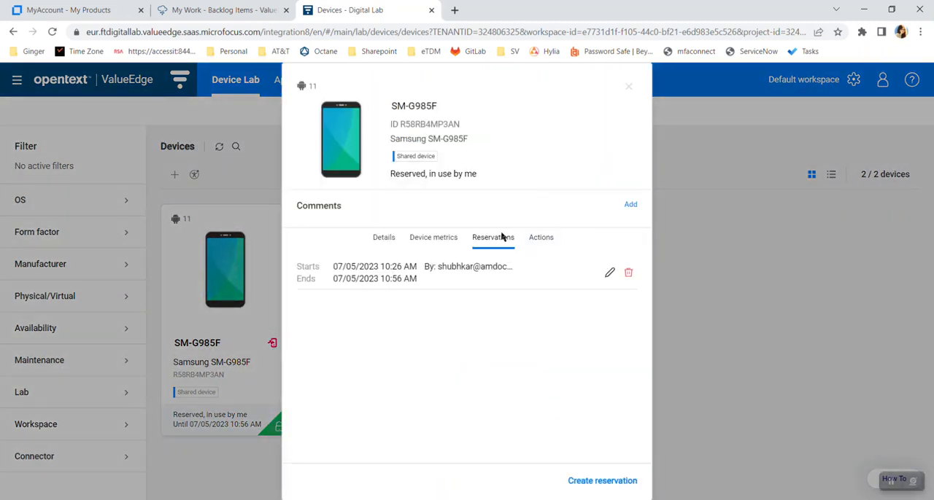
click(628, 273)
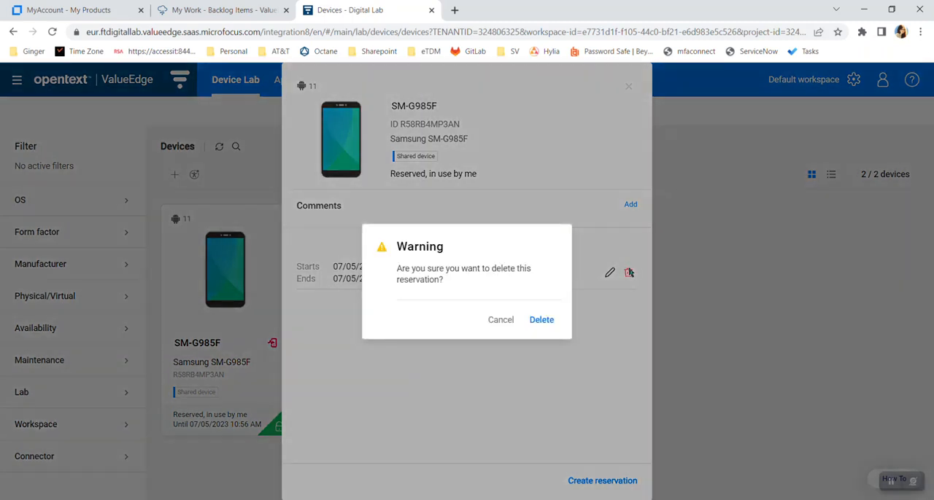
click(544, 318)
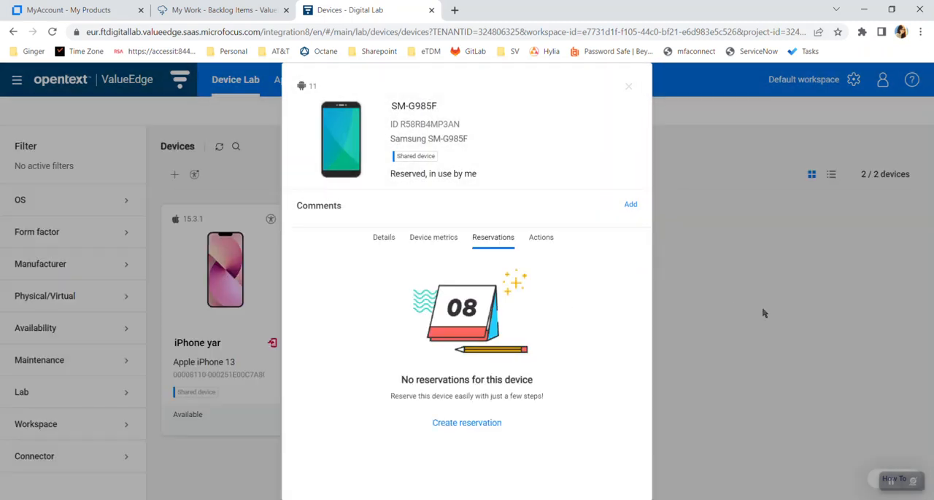
click(763, 310)
click(218, 148)
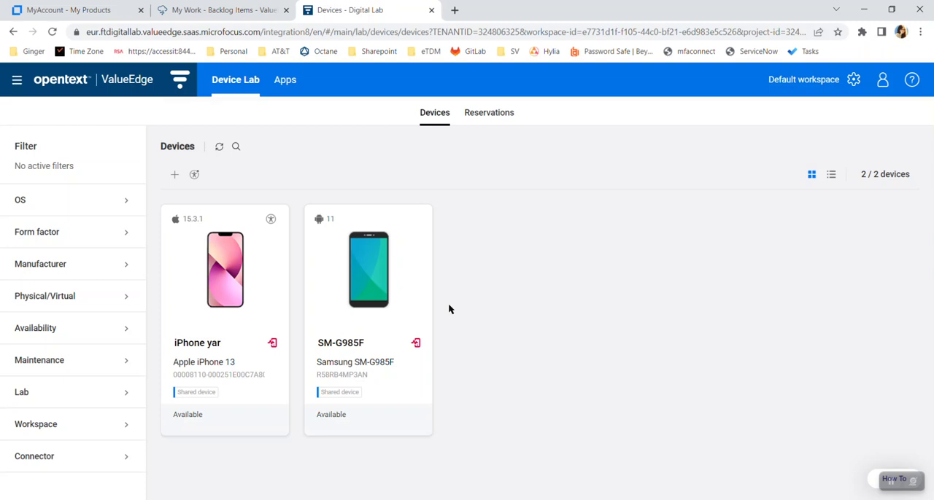
Step: Open the access key settings and examine the new key form's name, type and expiration date fields, closing it without generating a key
click(858, 85)
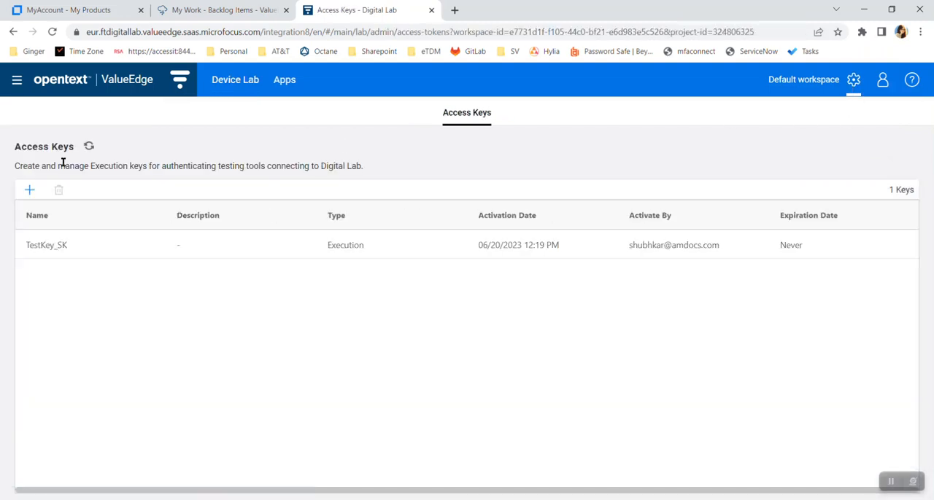
click(30, 192)
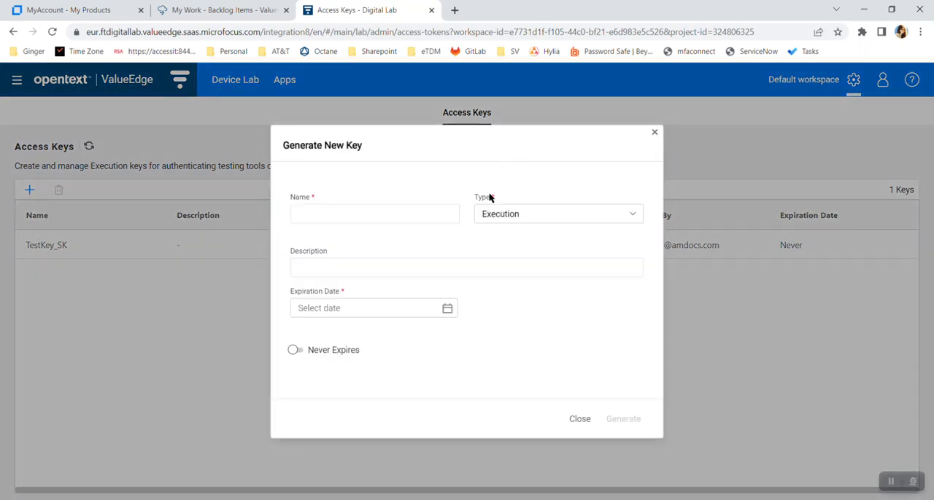
click(361, 215)
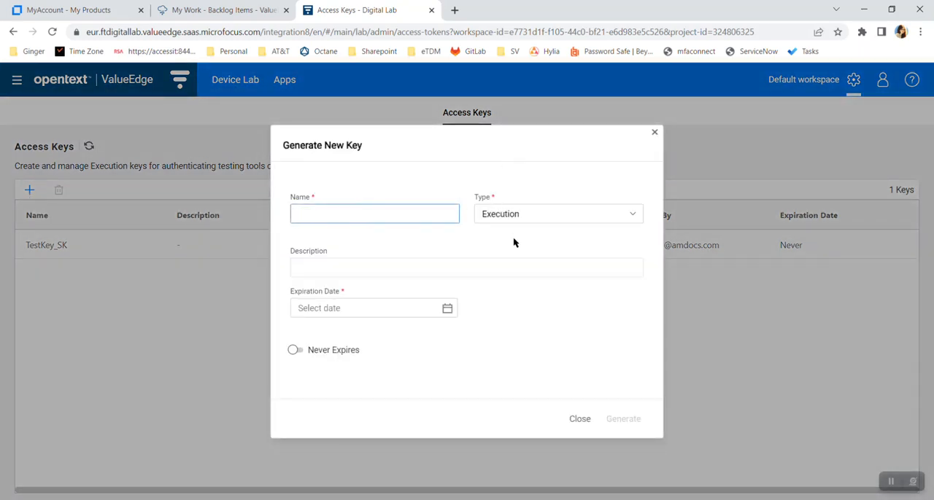
click(547, 221)
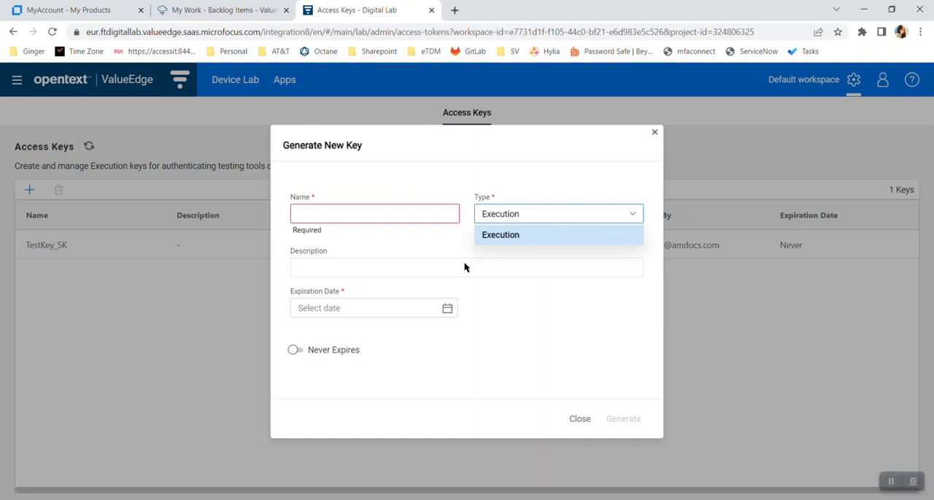
click(317, 318)
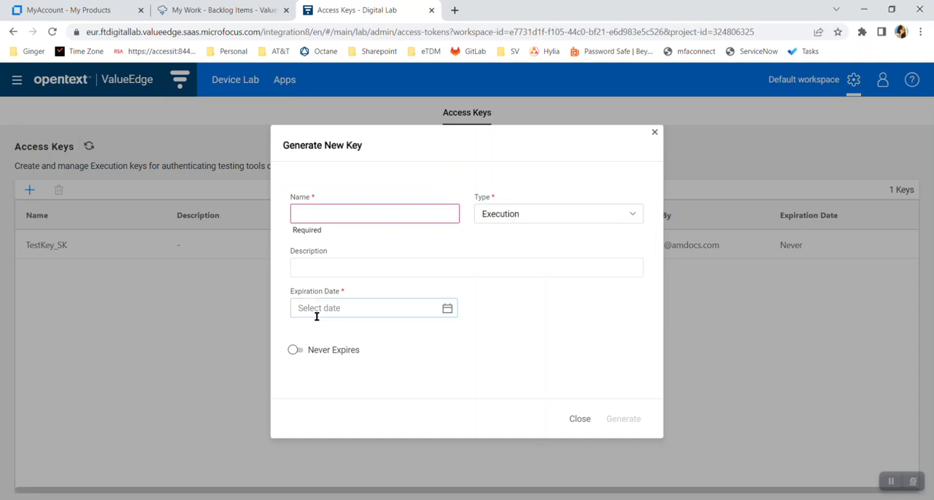
click(317, 317)
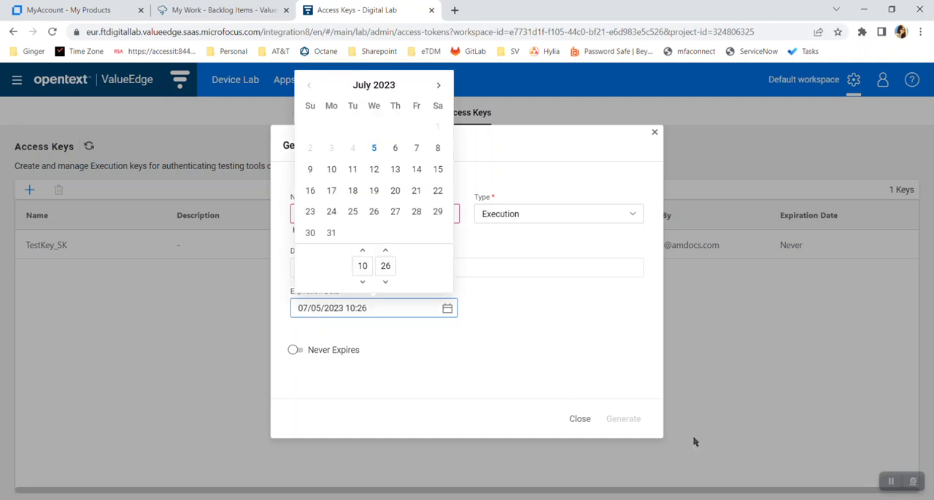
click(733, 396)
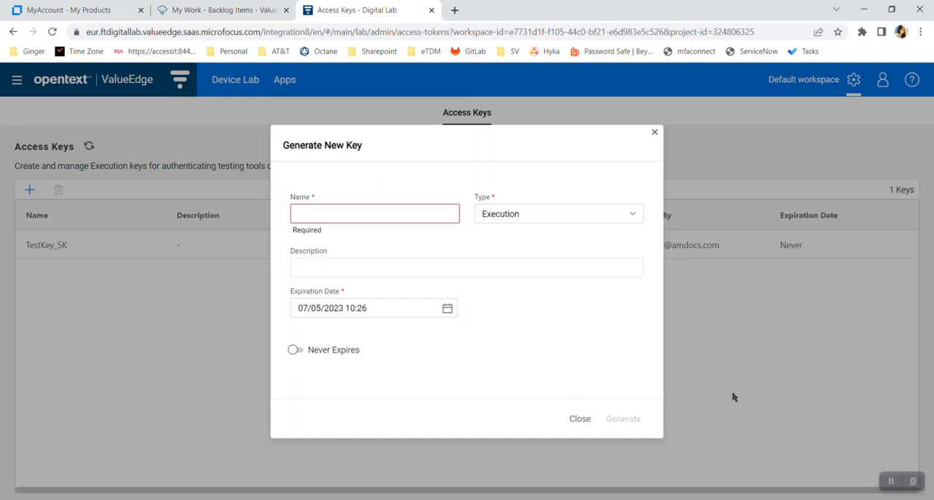
click(578, 420)
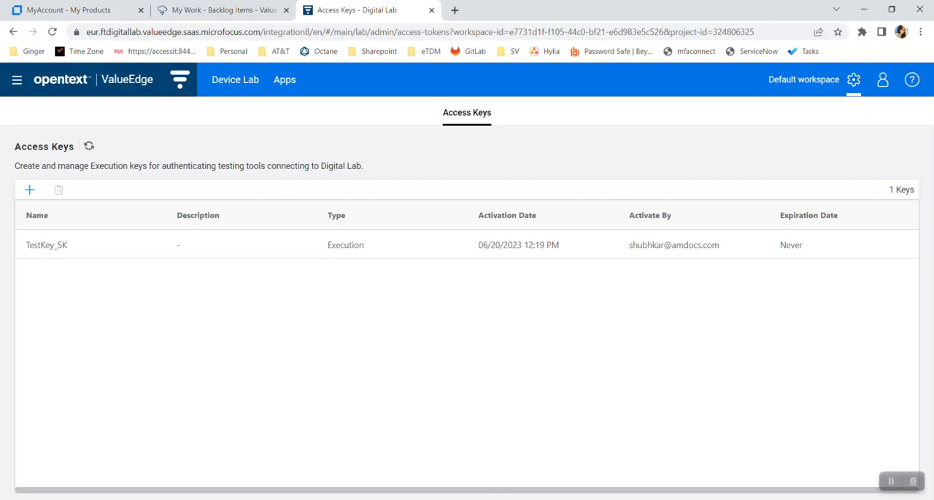
Step: Switch to Ginger and examine the Add Solution form and its selectable application platforms, closing it without creating a solution
key(alt+Tab)
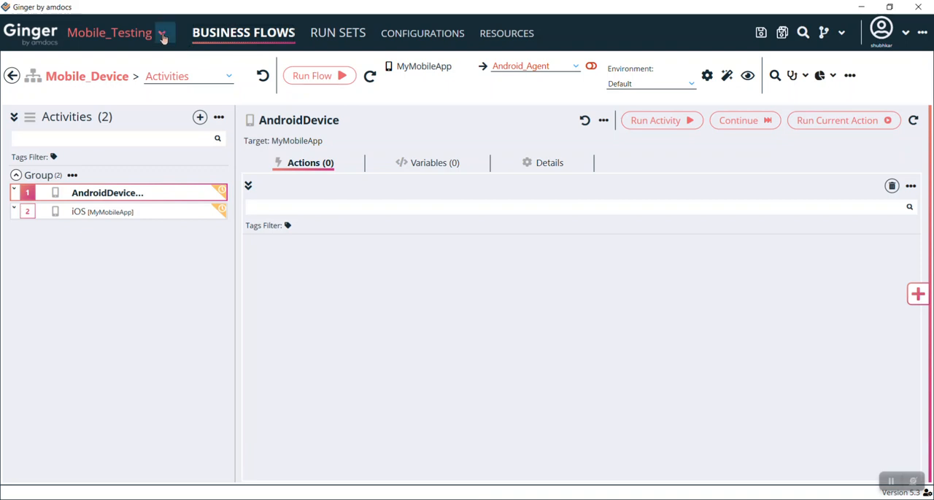
click(163, 38)
click(207, 262)
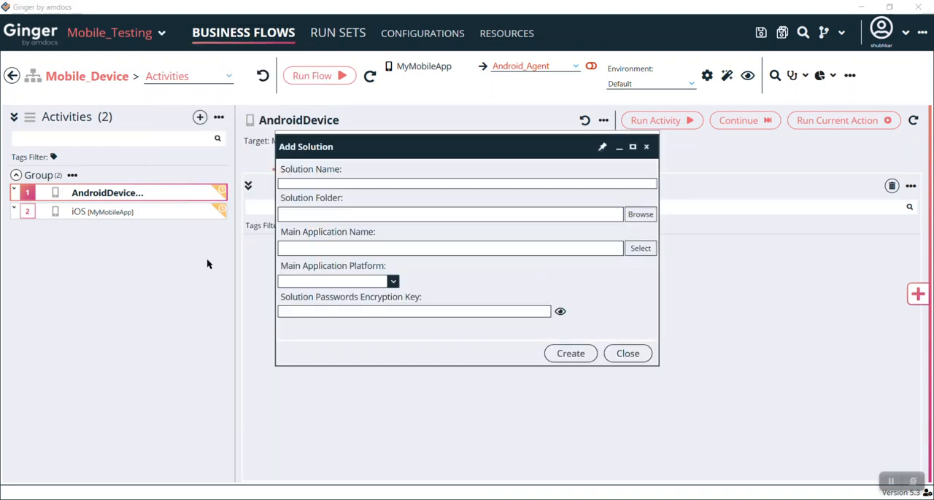
click(365, 183)
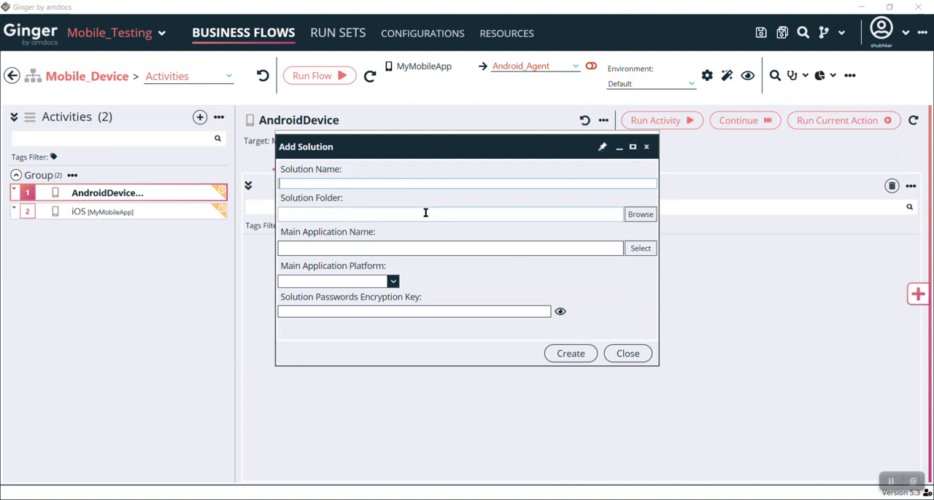
click(640, 249)
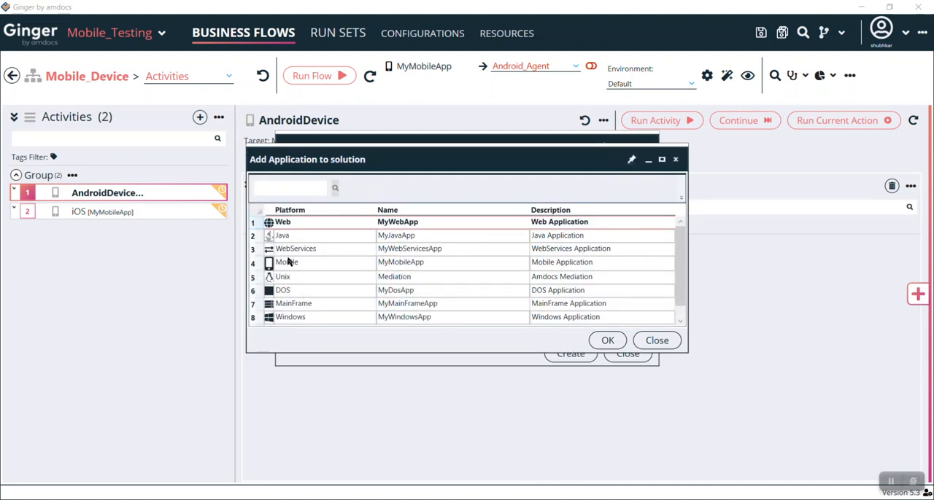
click(672, 342)
click(628, 353)
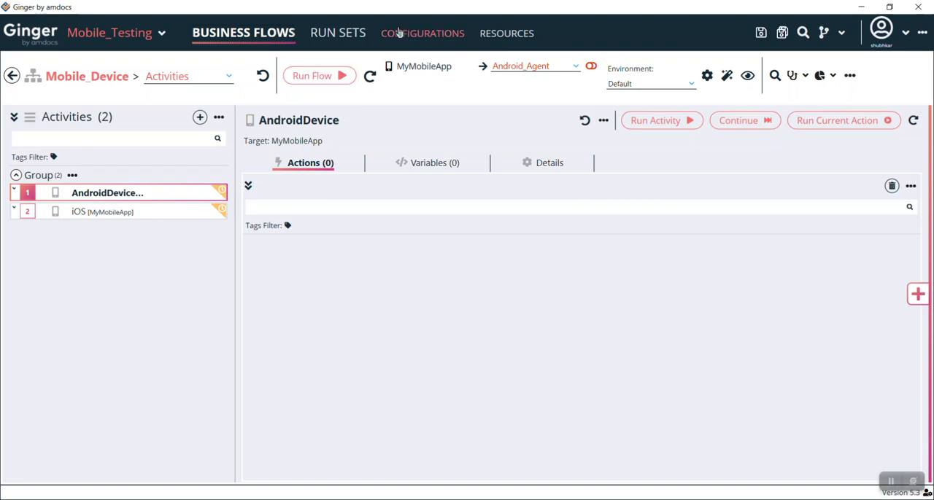
Step: Open the Android_Agent configuration among the solution's agents
click(421, 35)
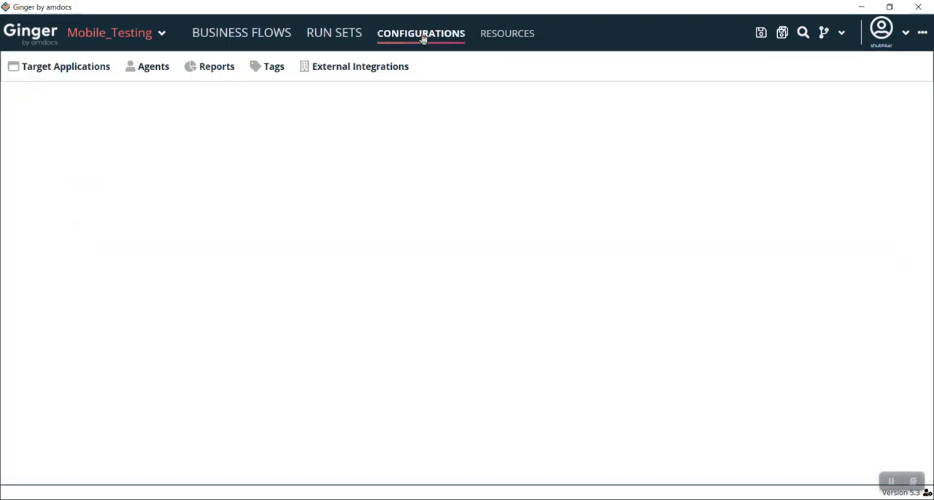
click(155, 74)
click(67, 180)
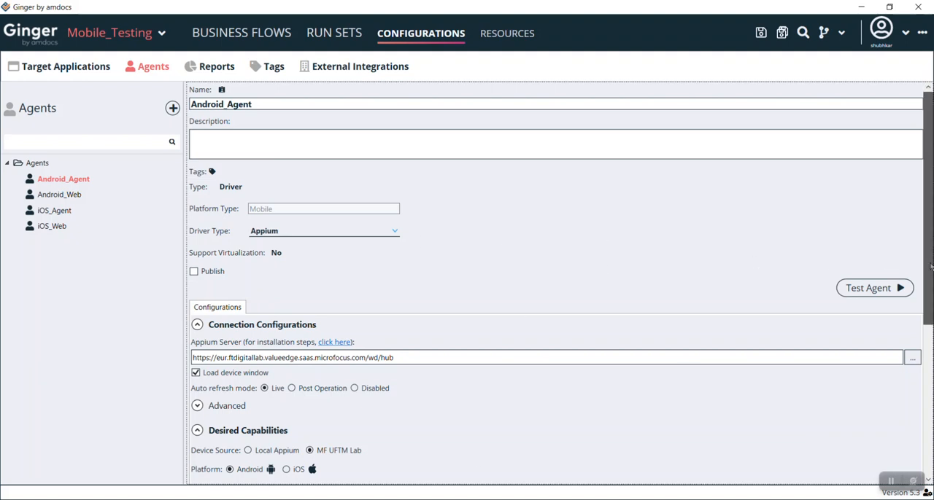
Step: Examine Android_Agent's Appium server and desired capabilities, checking them against the Digital Lab access keys page
scroll(931, 258, down, 4)
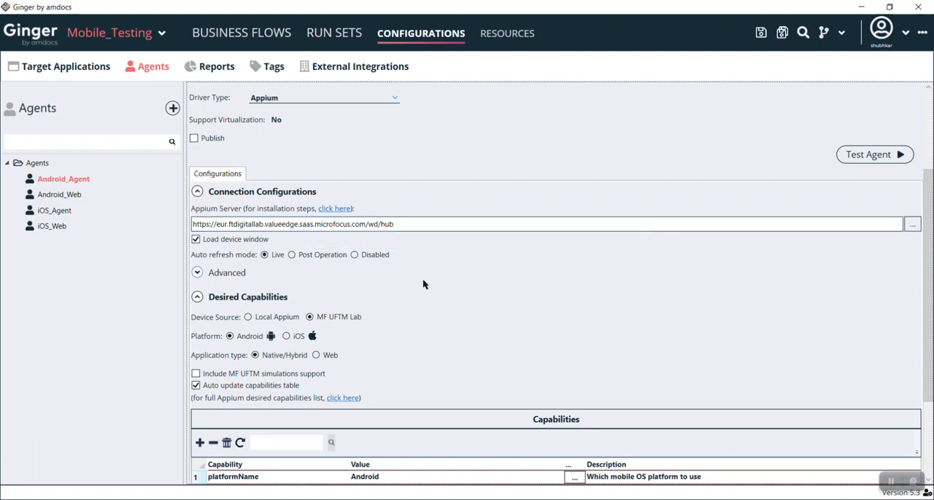
key(alt+Tab)
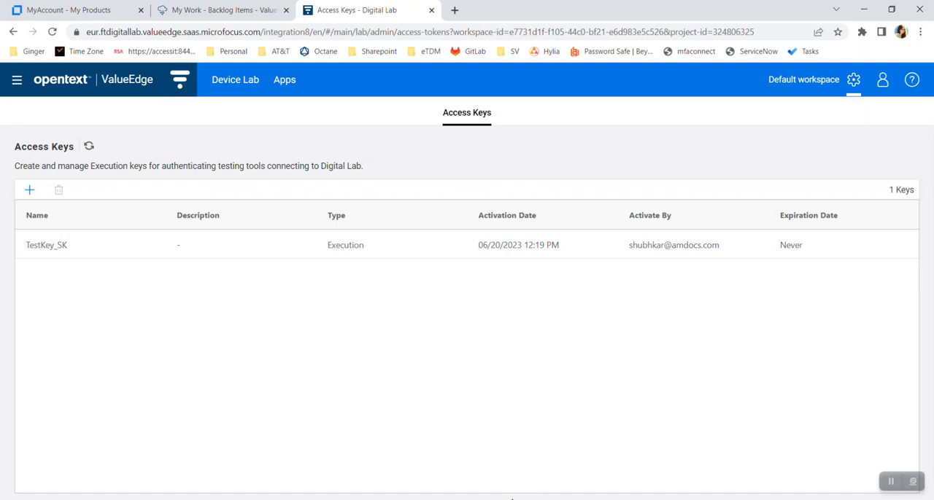
key(alt+Tab)
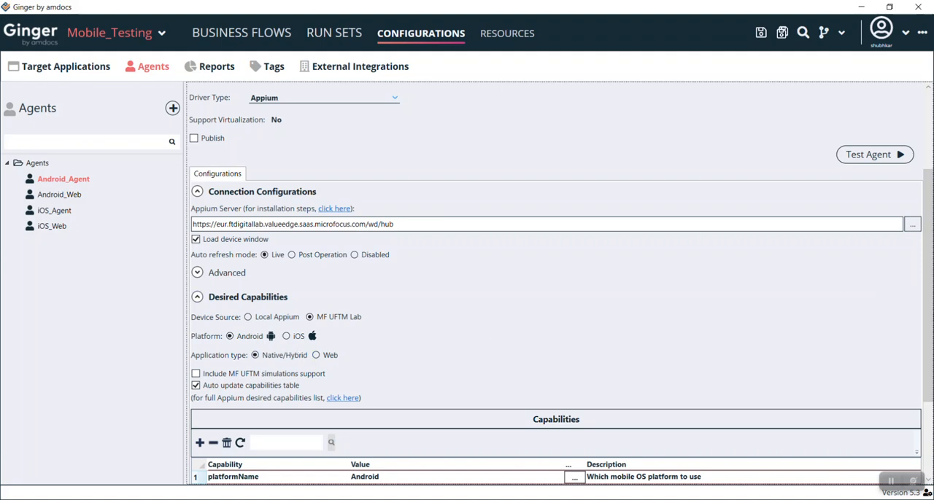
drag(930, 351, 929, 424)
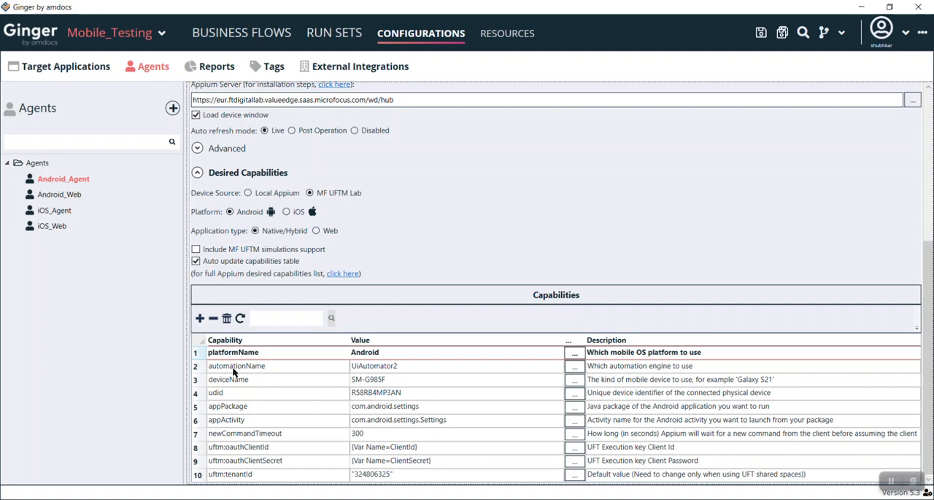
Step: Compare the agent's deviceName and udid capabilities with the Samsung SM-G985F's name and ID in Digital Lab, then return to Ginger
click(388, 385)
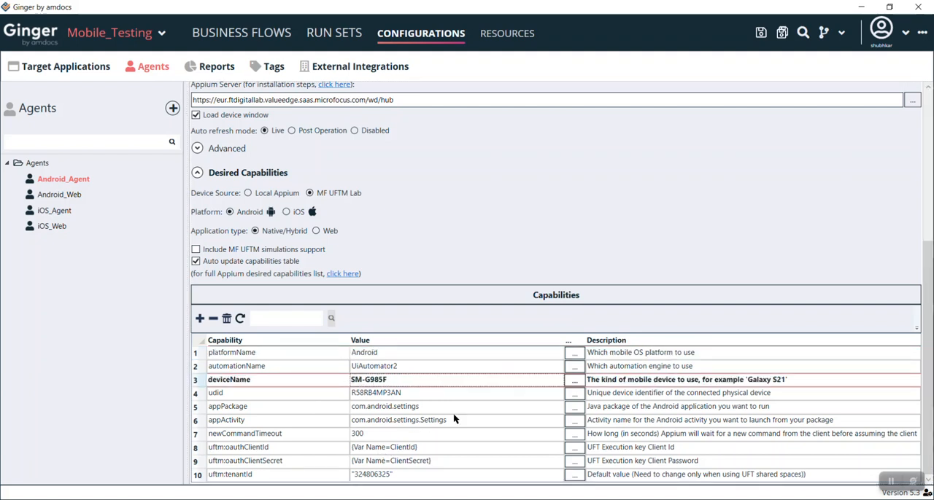
key(alt+Tab)
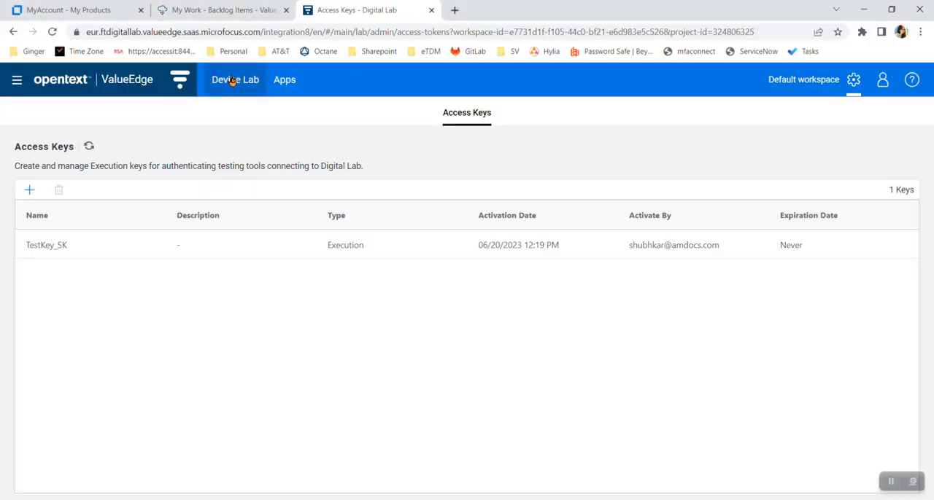
click(232, 80)
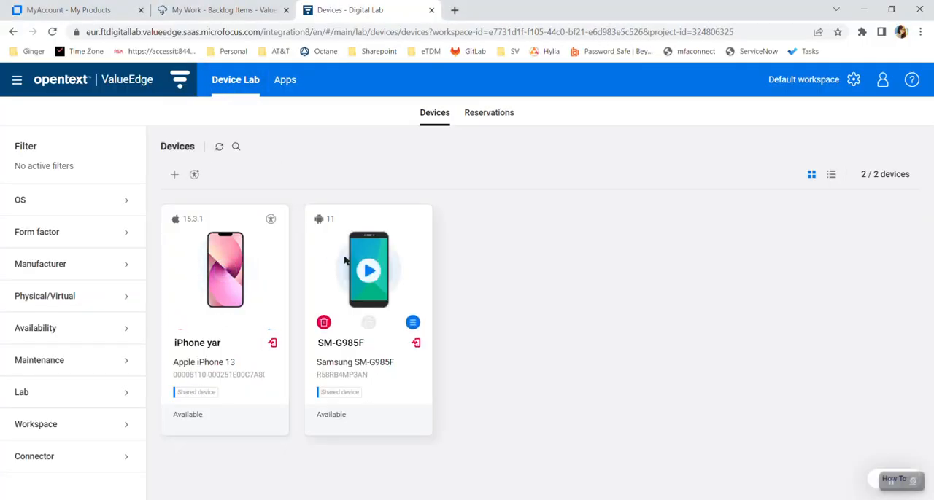
click(413, 323)
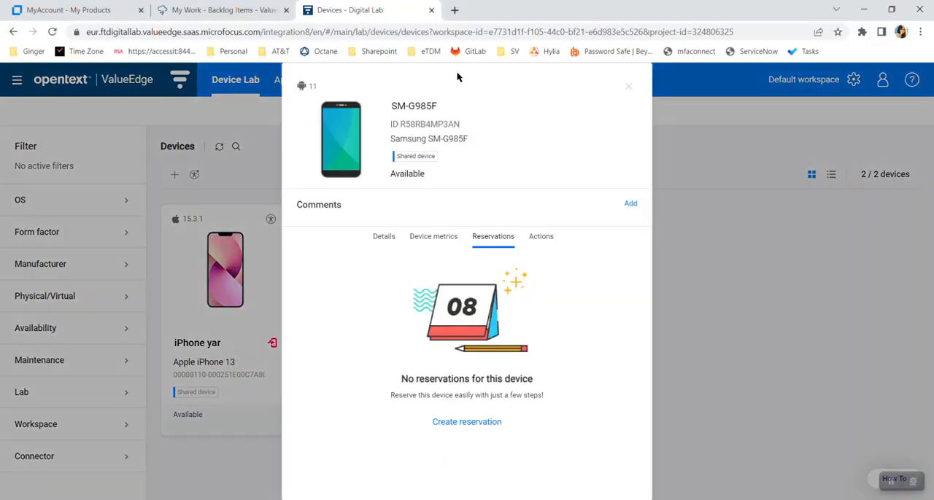
click(427, 105)
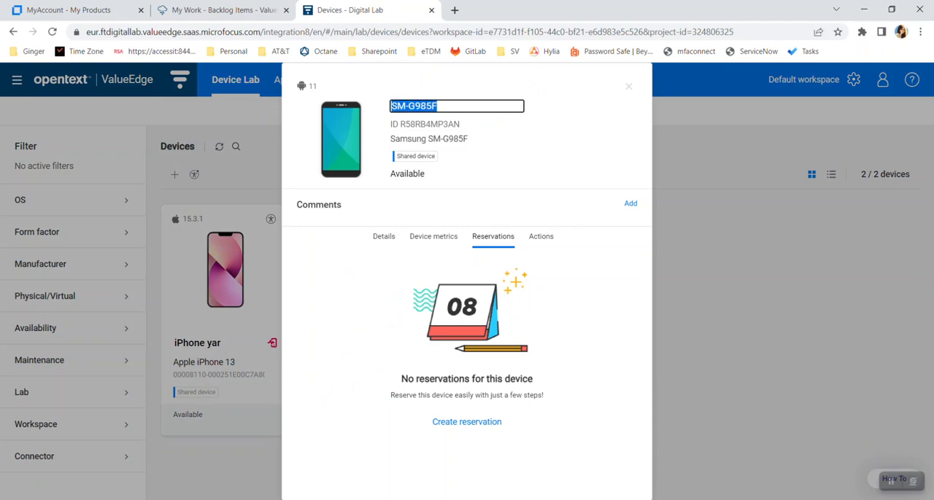
key(alt+Tab)
click(400, 395)
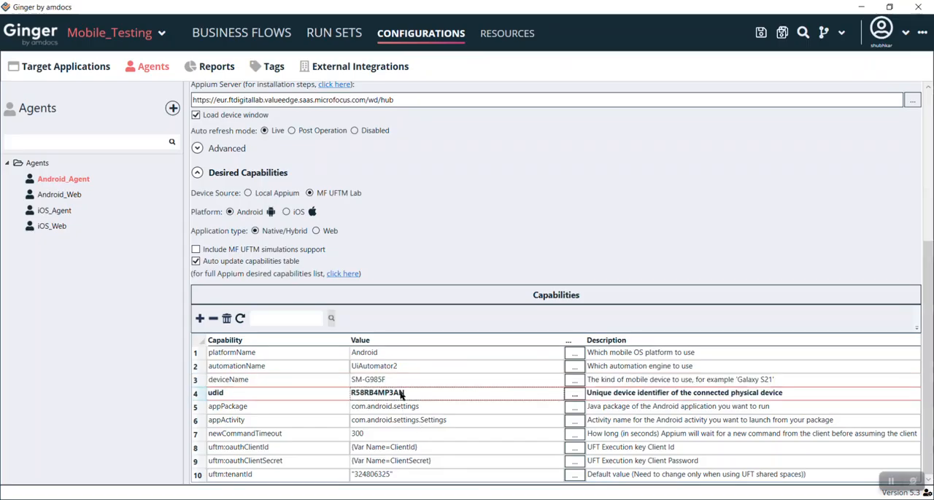
key(alt+Tab)
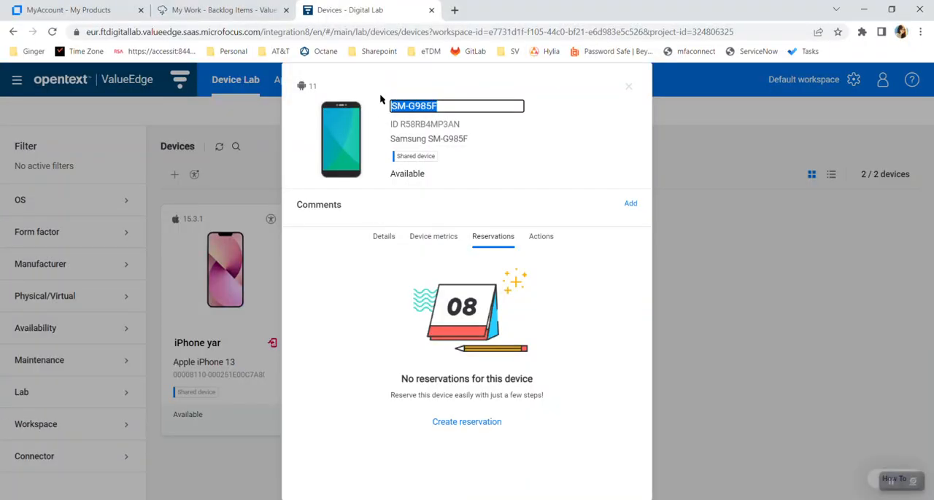
double_click(417, 124)
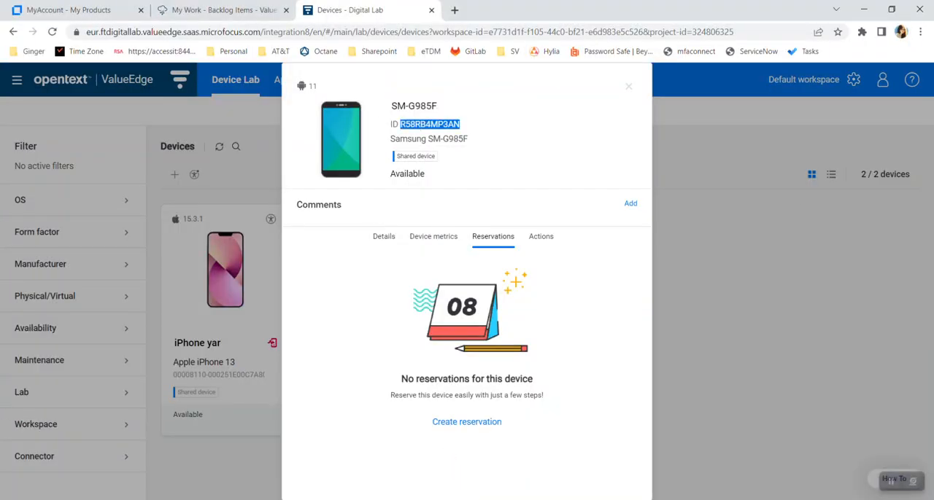
key(alt+Tab)
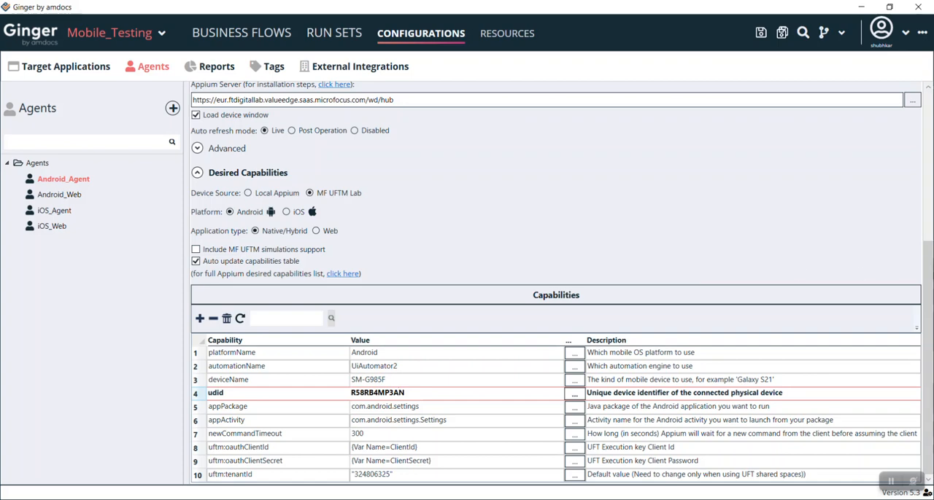
Step: Test Android_Agent's connection to the device, moving the device window aside and dismissing the test result
drag(929, 281, 915, 170)
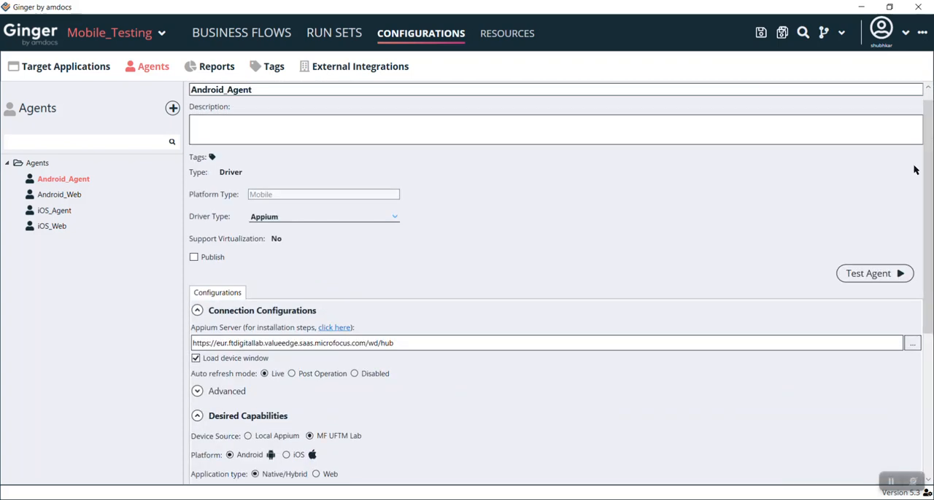
click(868, 274)
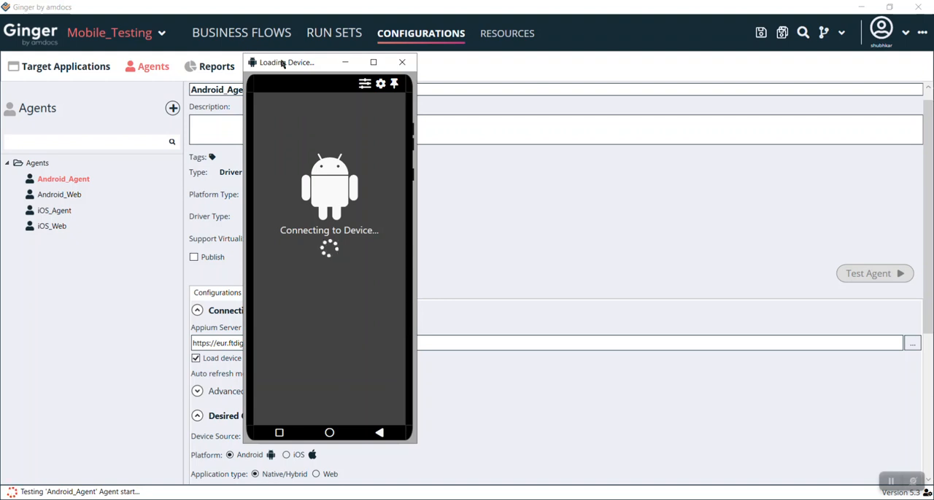
drag(282, 63, 76, 47)
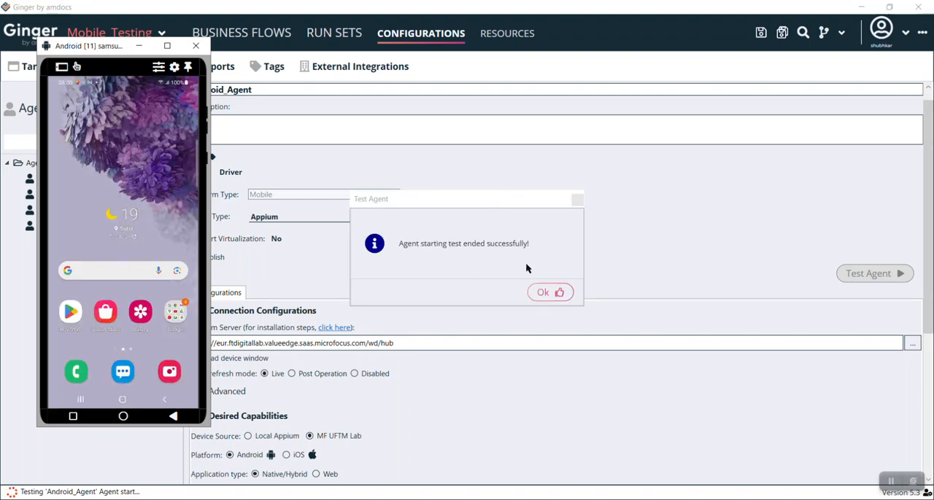
click(549, 295)
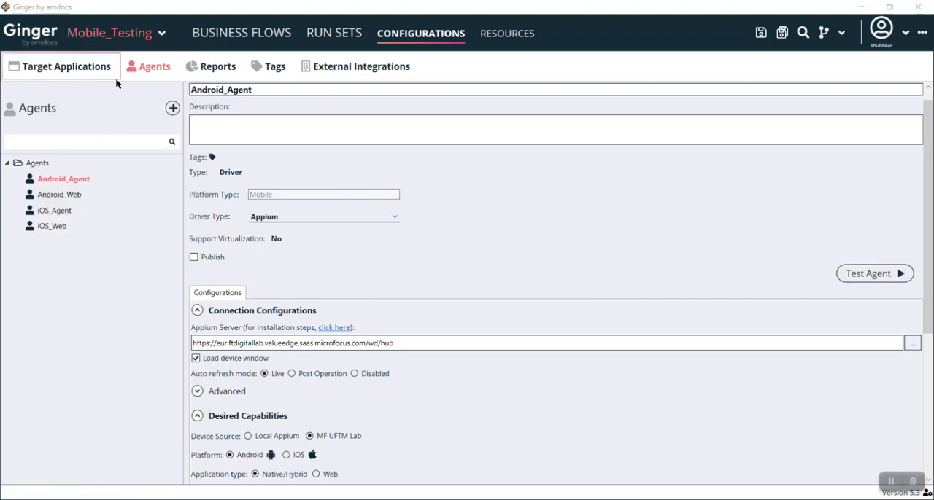
Step: Start Android_Agent in the Mobile_Device business flow and open the Samsung account sign-in page on the connected device
click(227, 34)
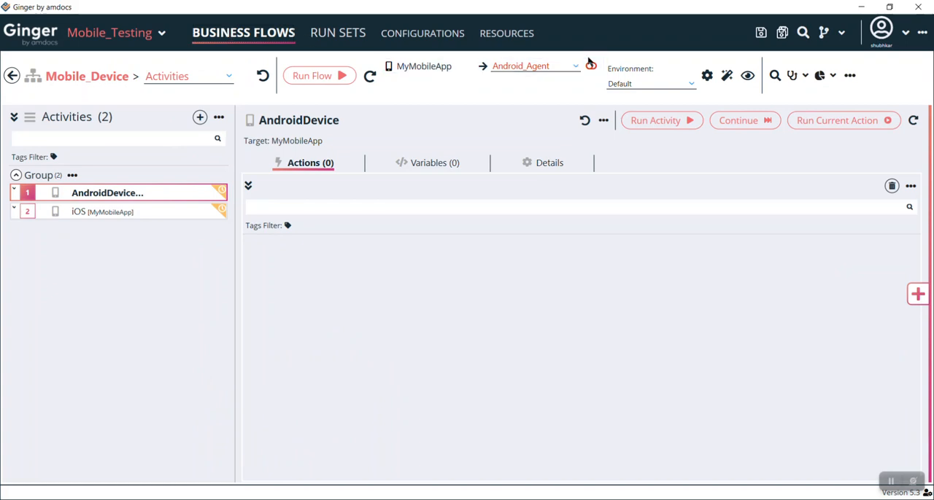
click(591, 67)
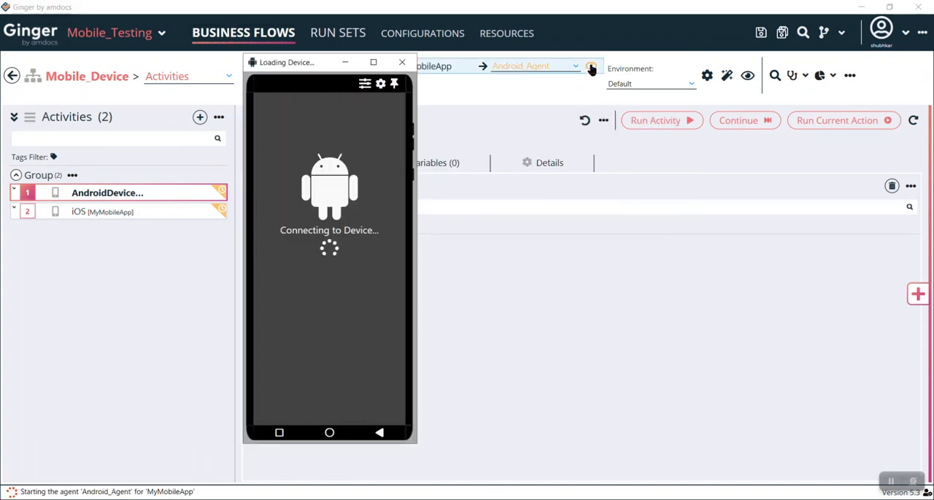
drag(312, 63, 97, 61)
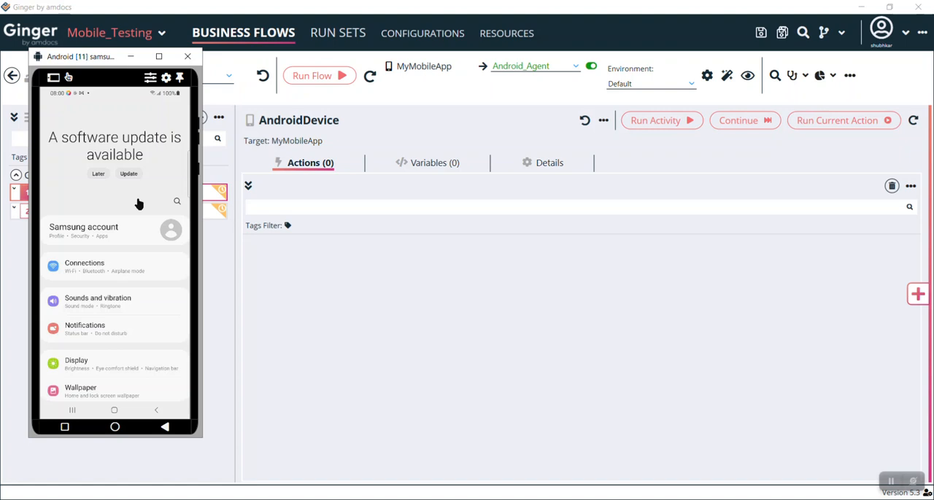
click(170, 231)
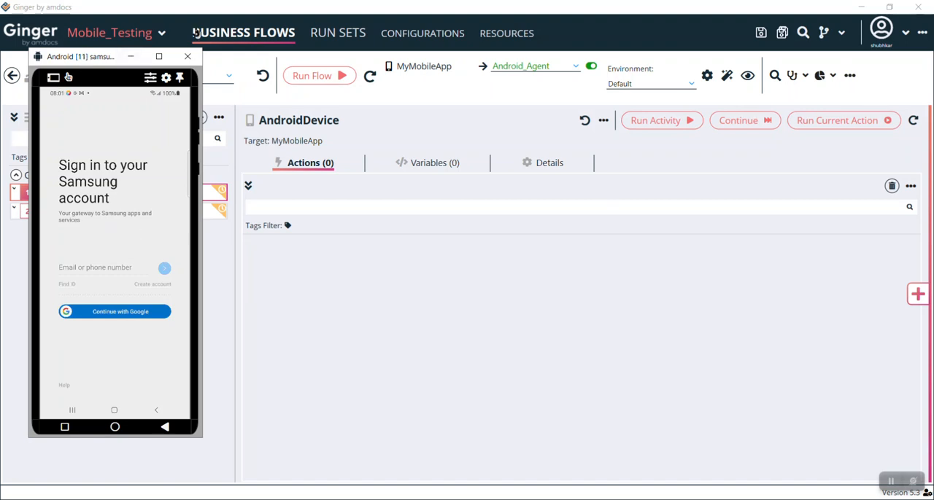
Step: Start adding a page objects model for MyMobileApp with Automatic Learning and Android_Agent as its agent
click(503, 35)
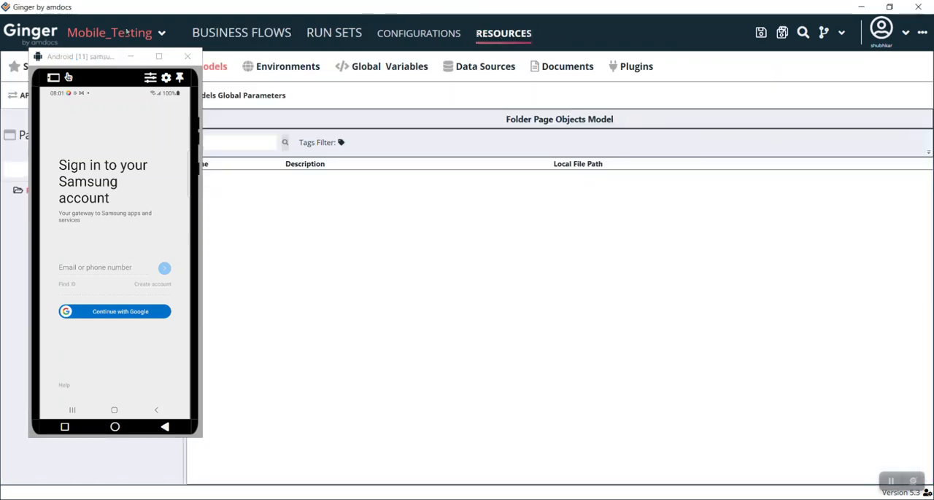
drag(91, 61, 772, 64)
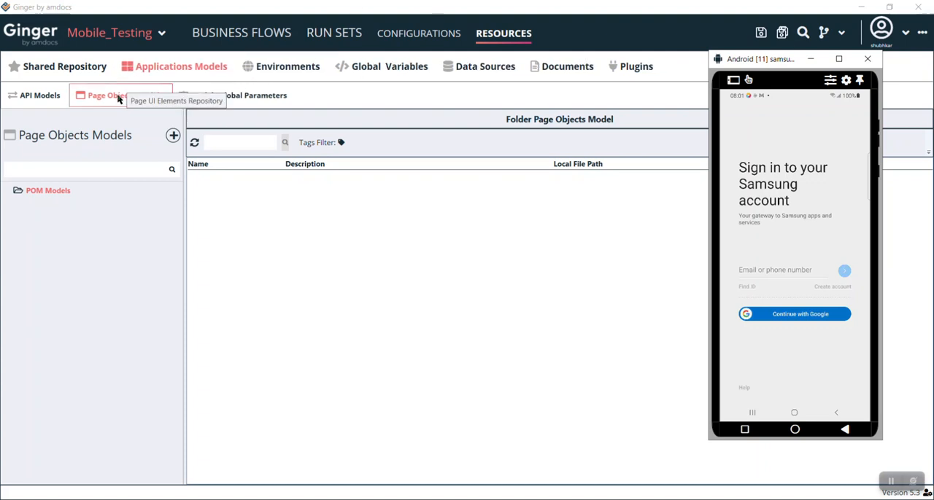
click(173, 136)
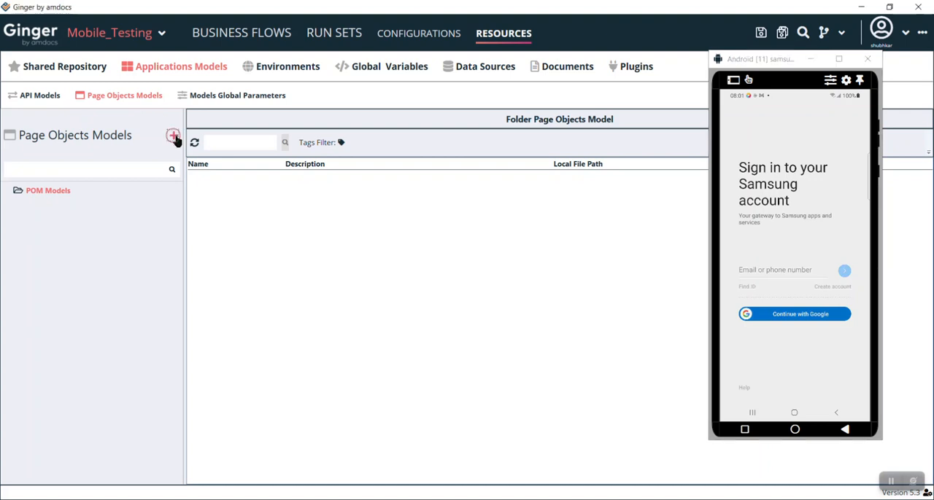
click(595, 413)
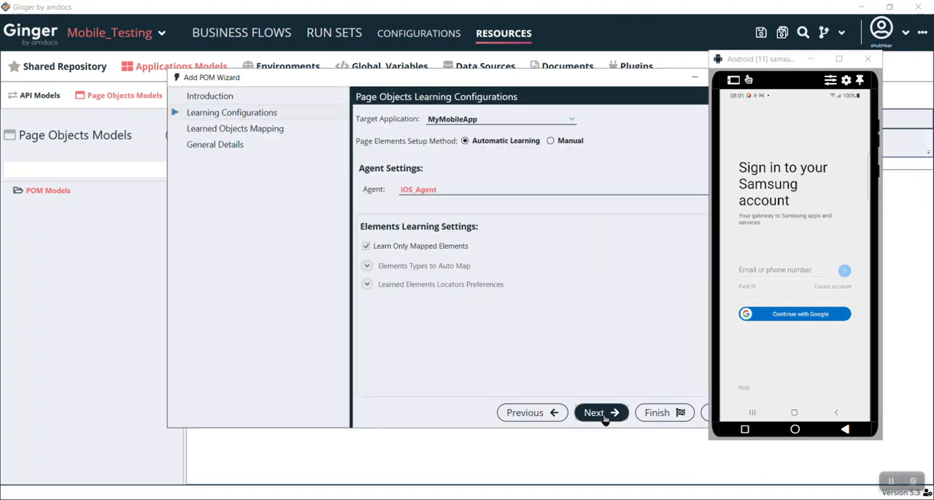
click(481, 196)
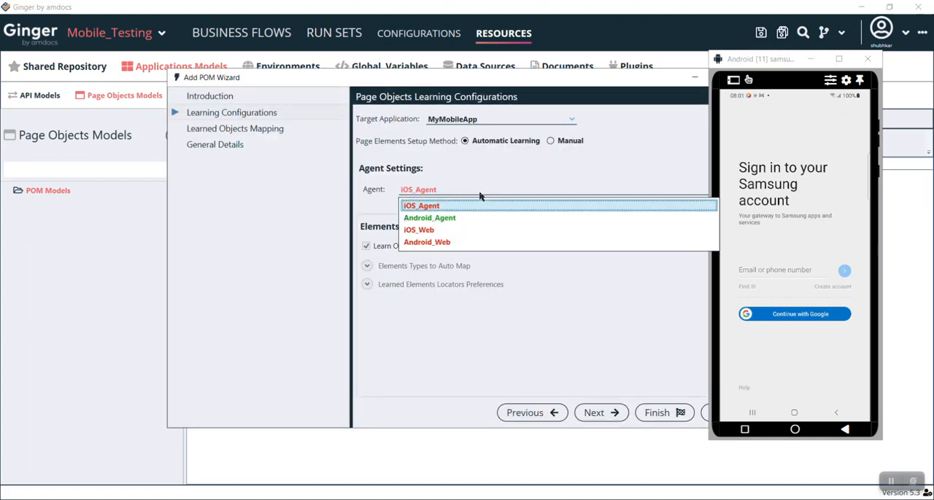
click(453, 219)
click(427, 192)
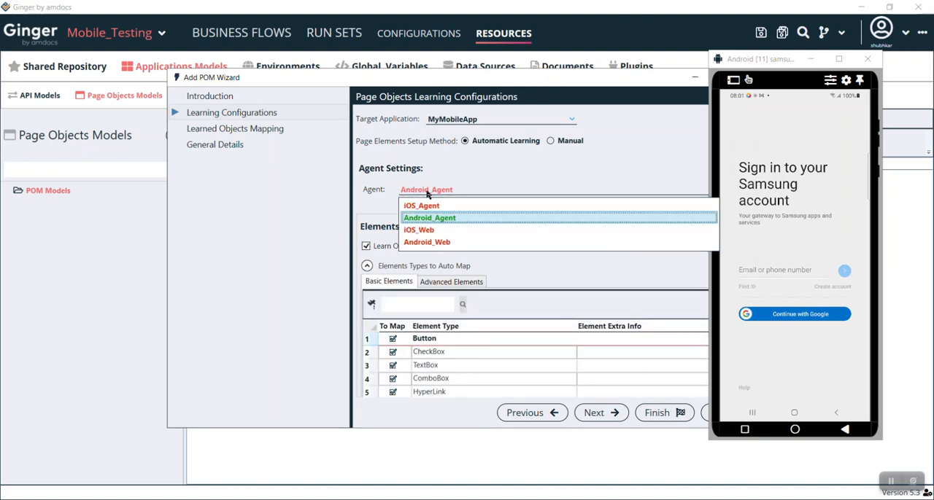
click(478, 219)
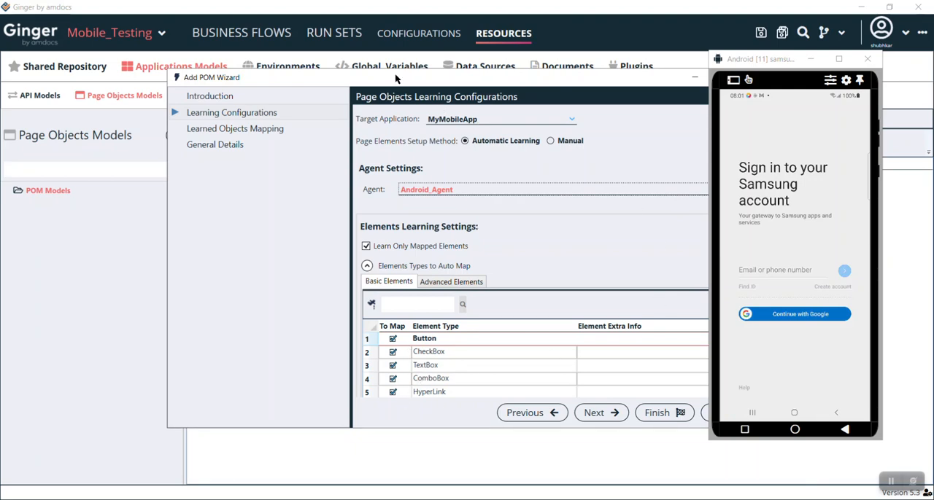
Step: Examine the basic and advanced element types to auto map and the learned elements' locator preferences
drag(394, 73, 281, 55)
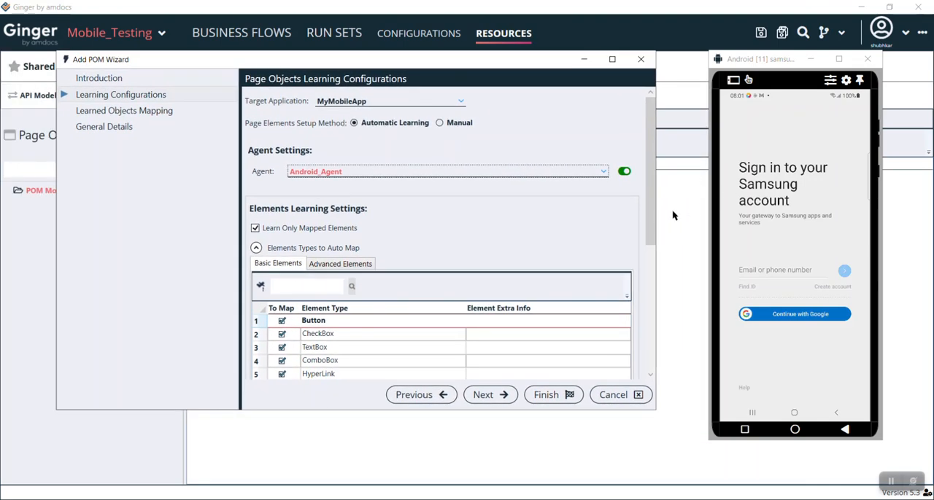
drag(650, 218, 661, 295)
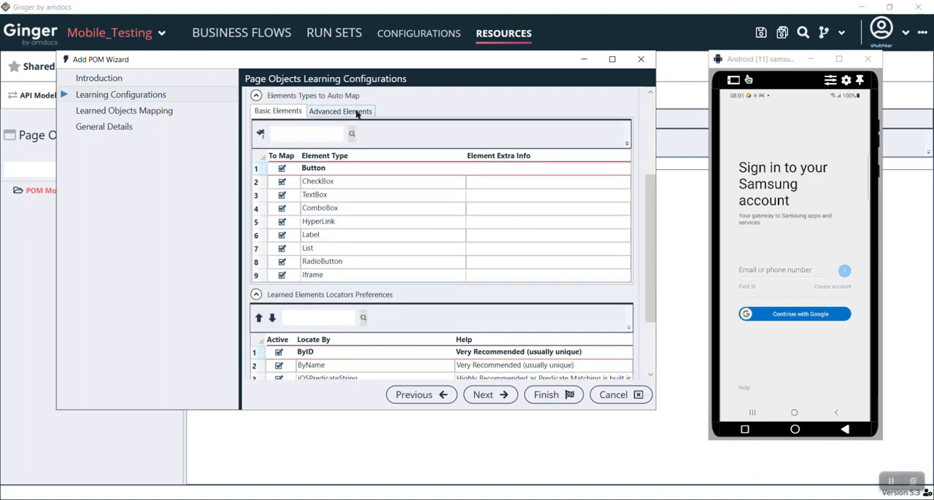
click(353, 113)
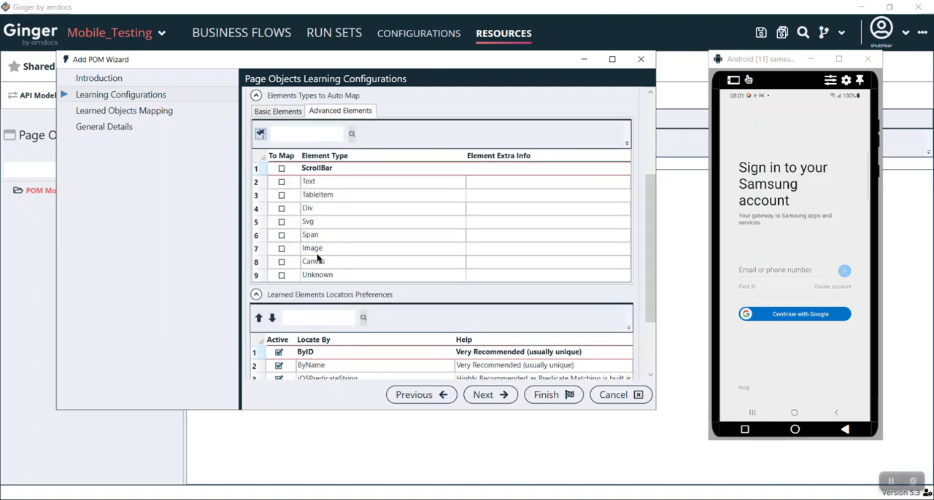
click(277, 111)
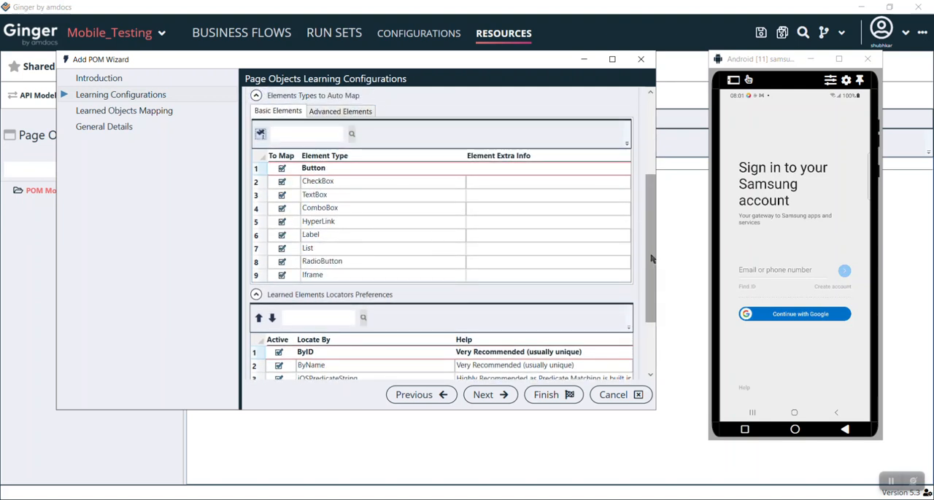
scroll(653, 267, down, 3)
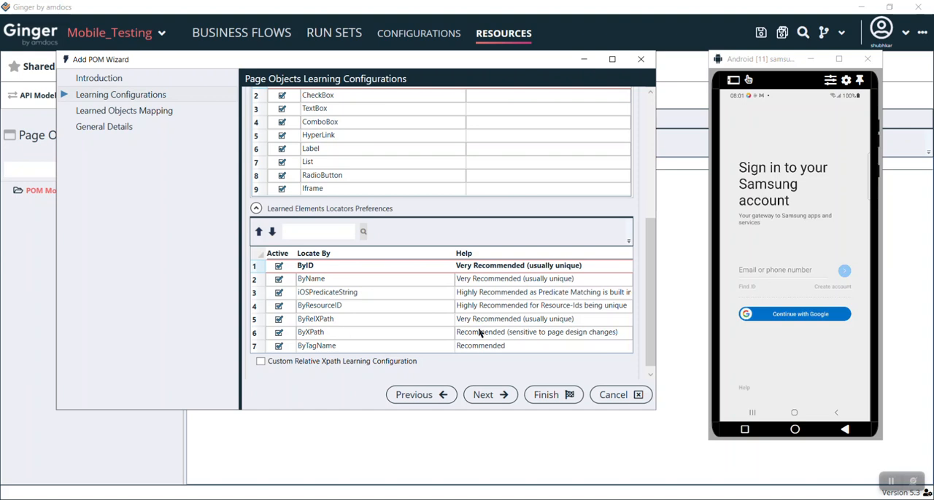
Step: Learn the sign-in page's elements and highlight the content button, sign-in label and first frame layout on the device
click(492, 394)
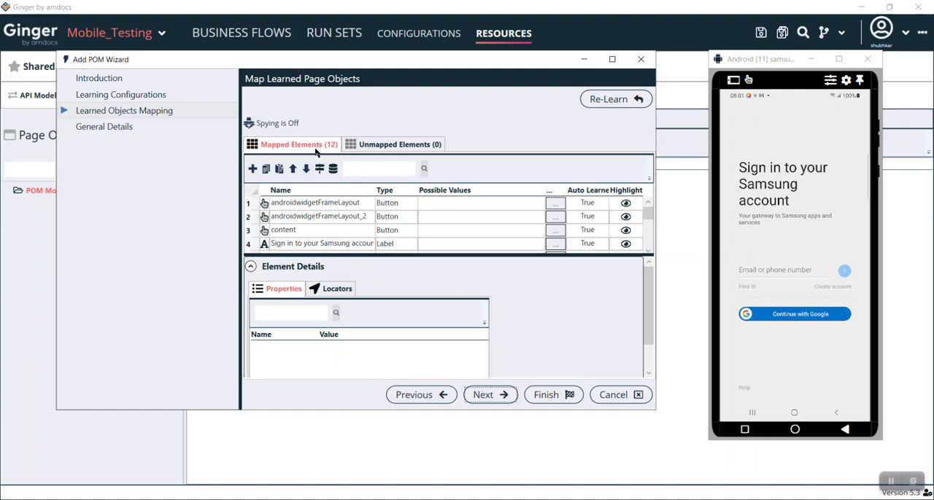
click(625, 229)
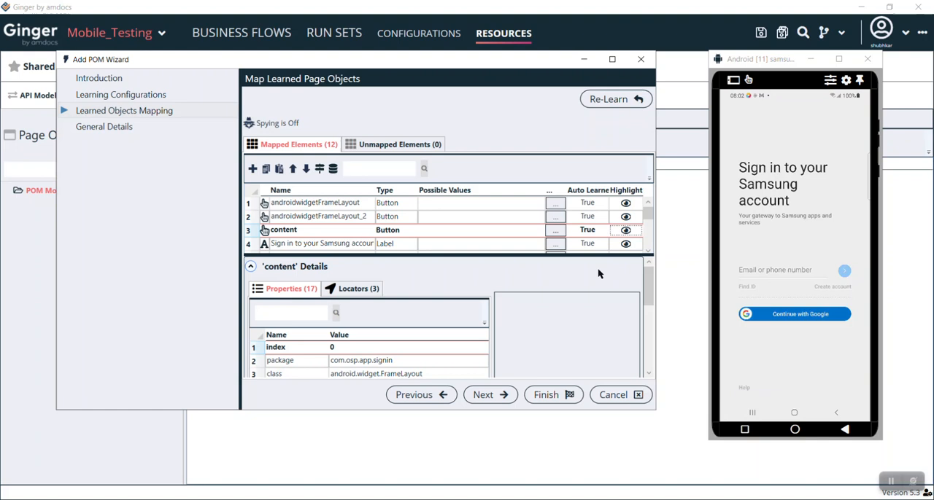
click(625, 243)
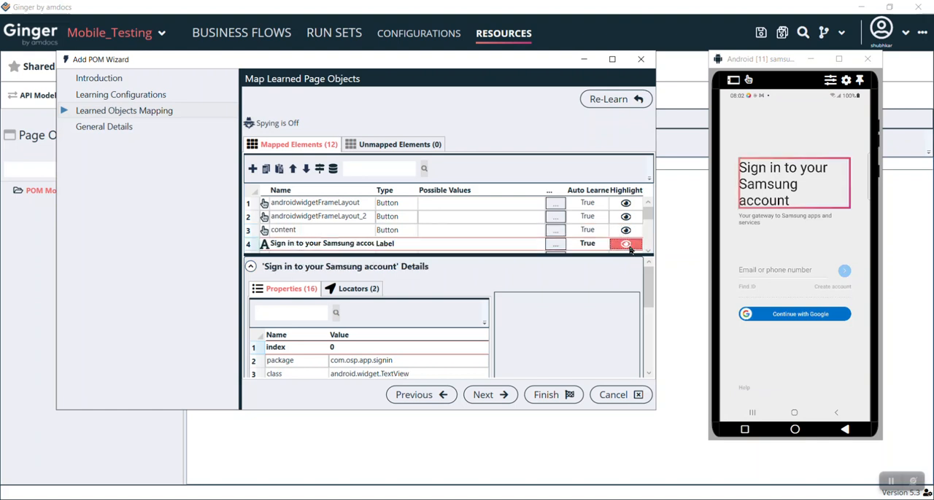
click(624, 208)
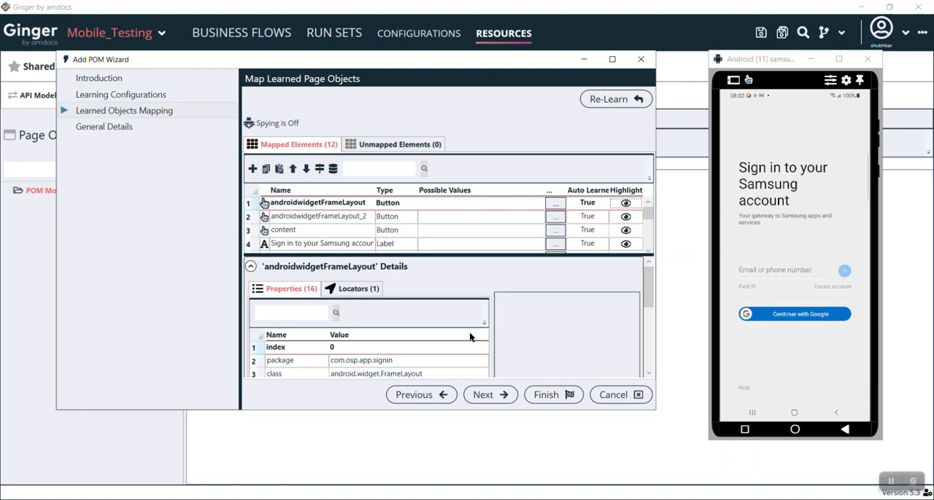
Step: Review the new page objects model's general details and finish creating the model
click(479, 400)
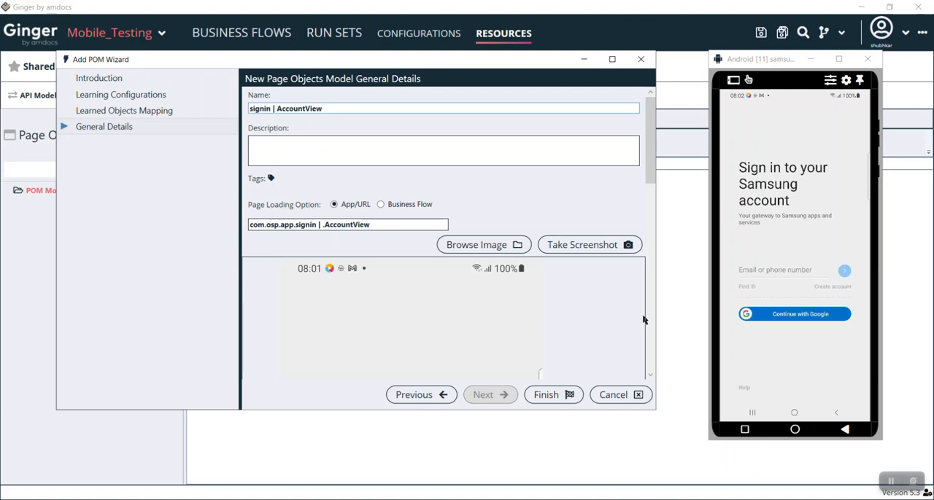
mouse_move(650, 176)
mouse_down()
mouse_move(658, 368)
mouse_move(667, 175)
mouse_up()
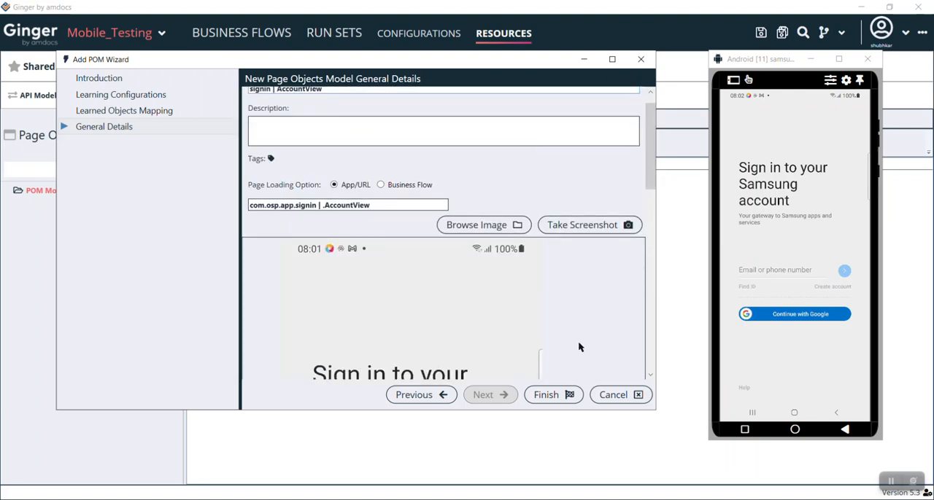
click(560, 393)
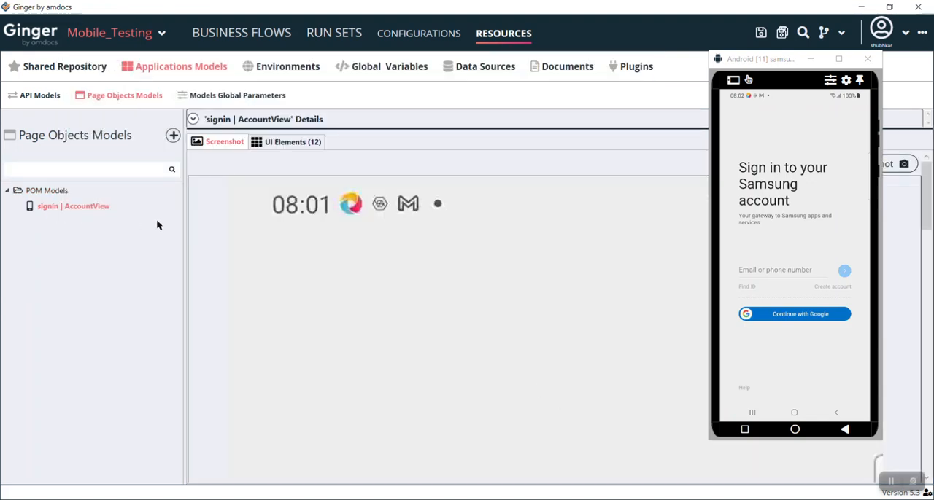
Step: Highlight the Email or phone number text box from the new model's UI elements and locate it by spying on the device
click(297, 143)
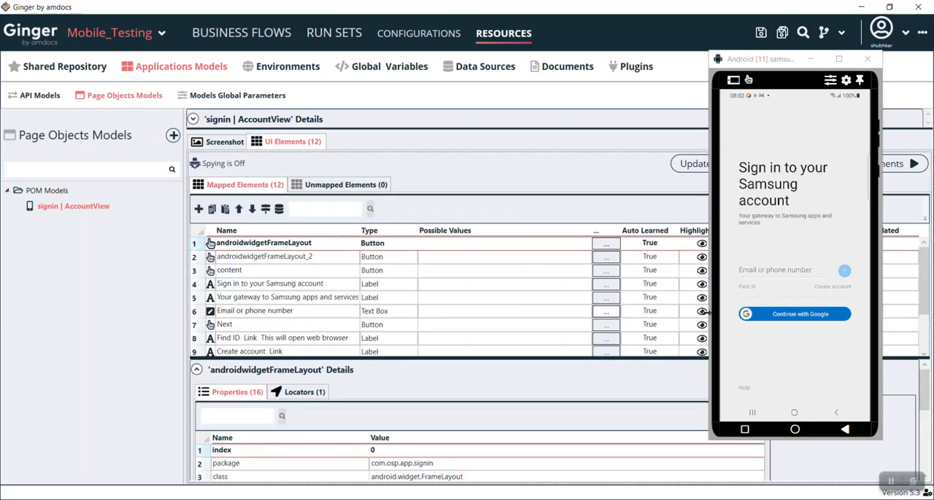
drag(706, 311, 698, 311)
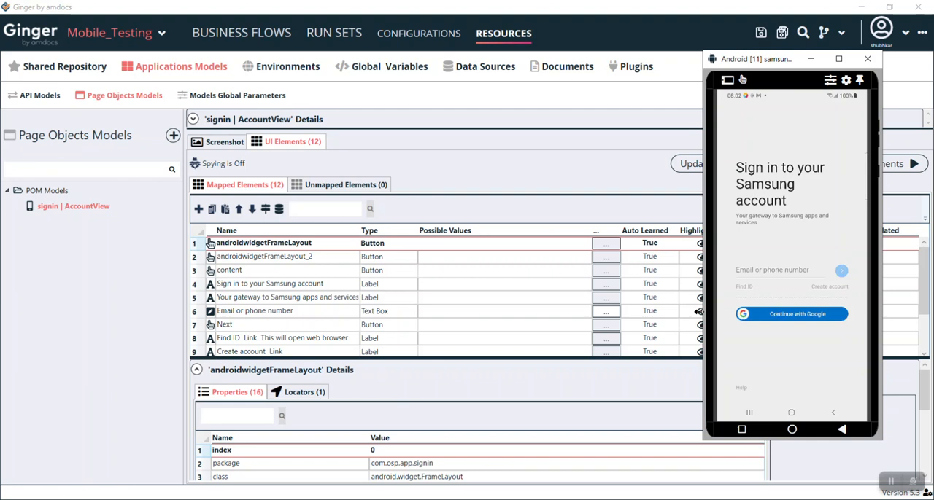
click(698, 311)
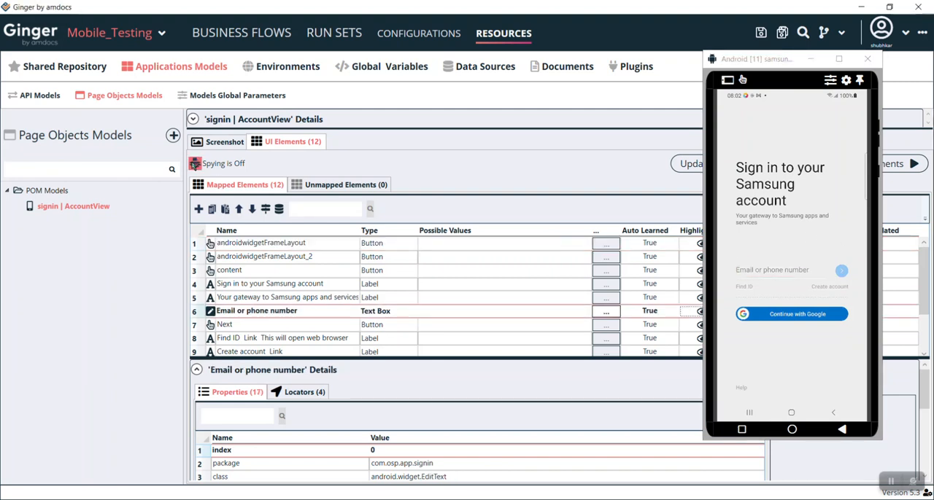
click(194, 163)
key(ctrl)
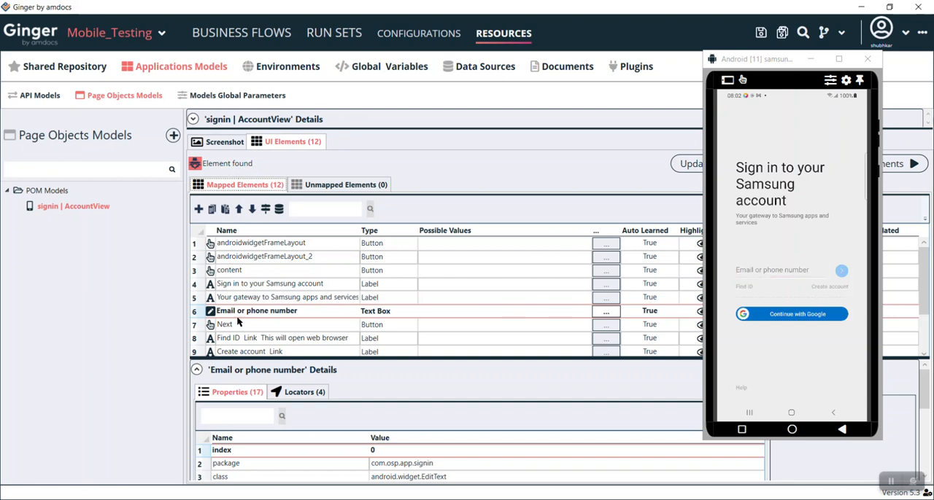
Step: Rename the Email or phone number text box element to email and turn off spying
click(301, 310)
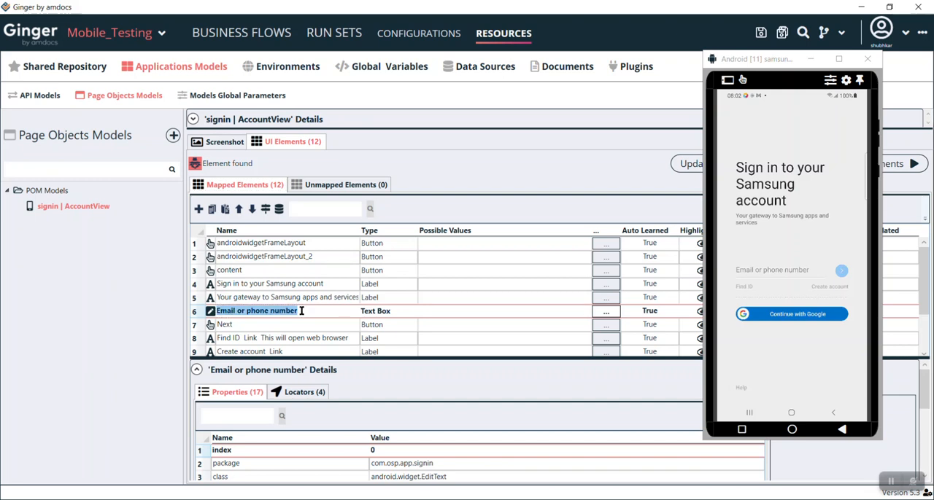
text(email)
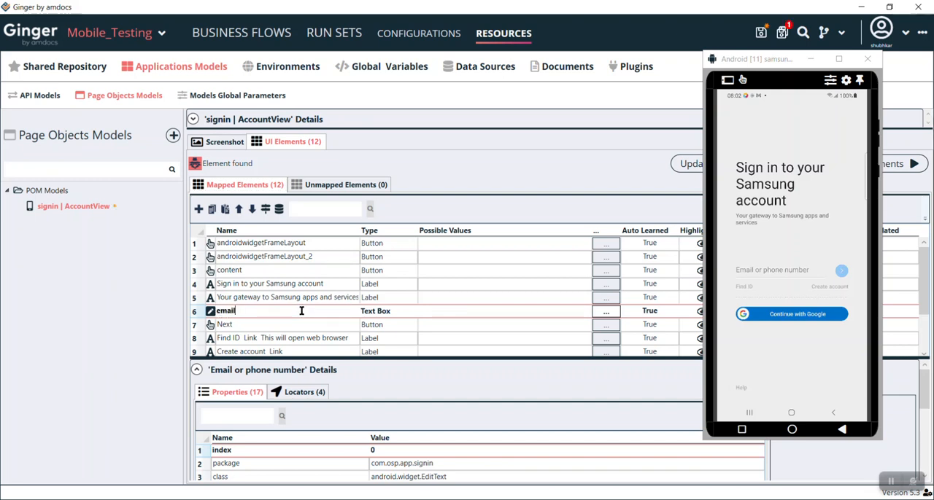
click(196, 165)
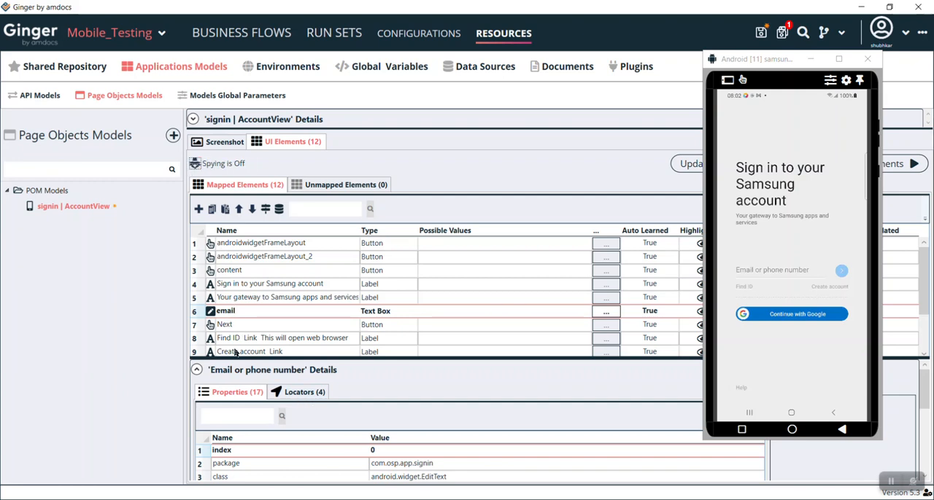
Step: Display the email element's locators and save the modified signin | AccountView model
click(314, 395)
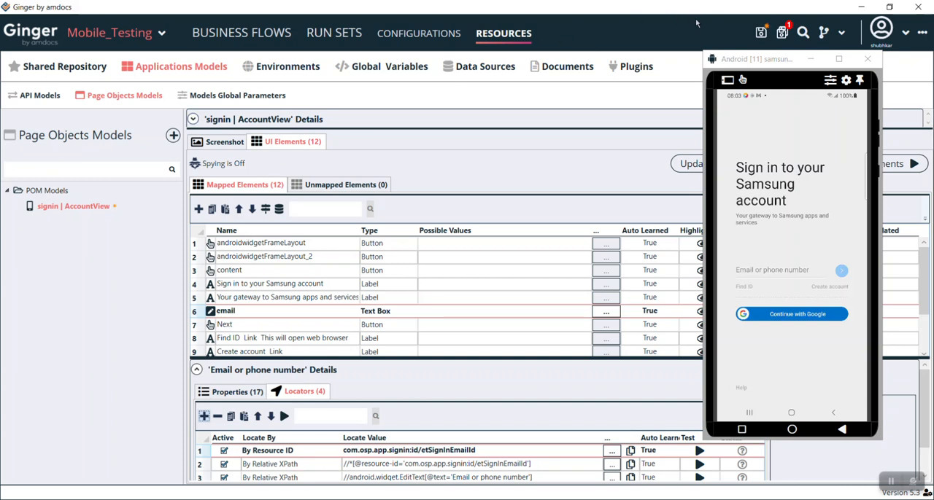
click(783, 32)
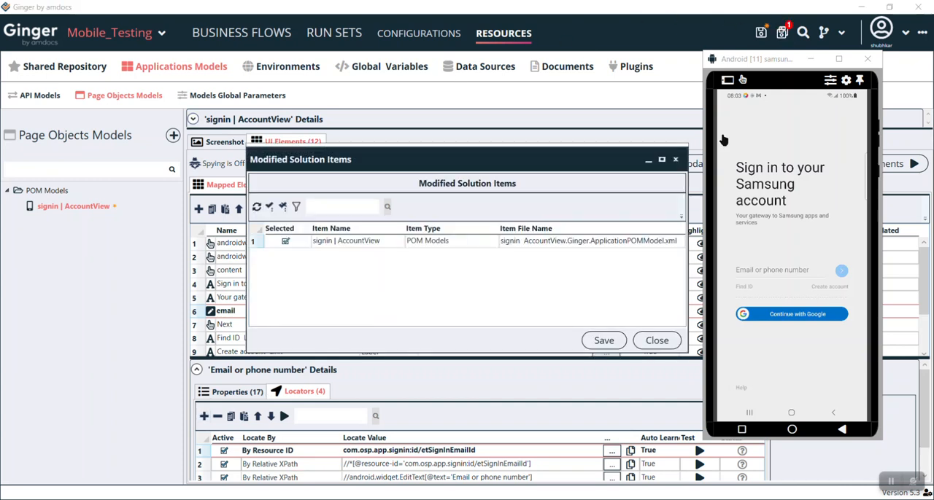
click(602, 337)
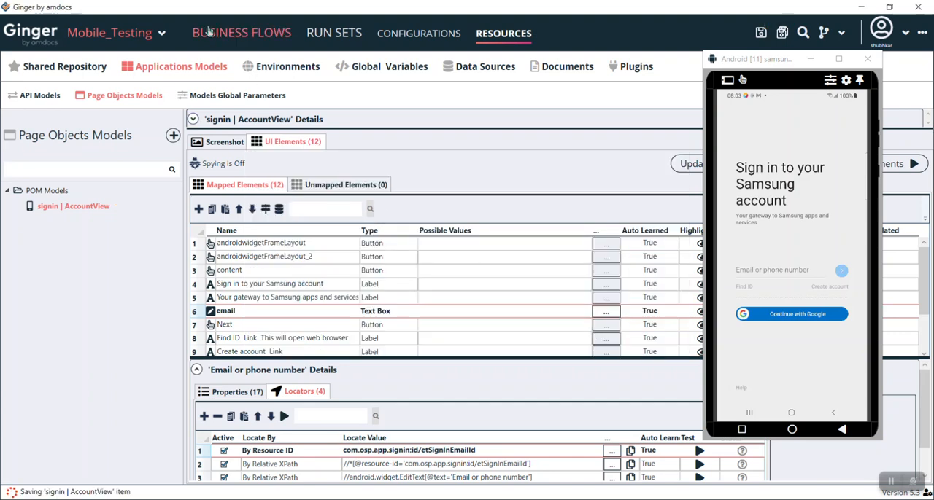
Step: Add a SetText action to the AndroidDevice activity from the signin | AccountView model's email text box, moving the device window aside
click(241, 33)
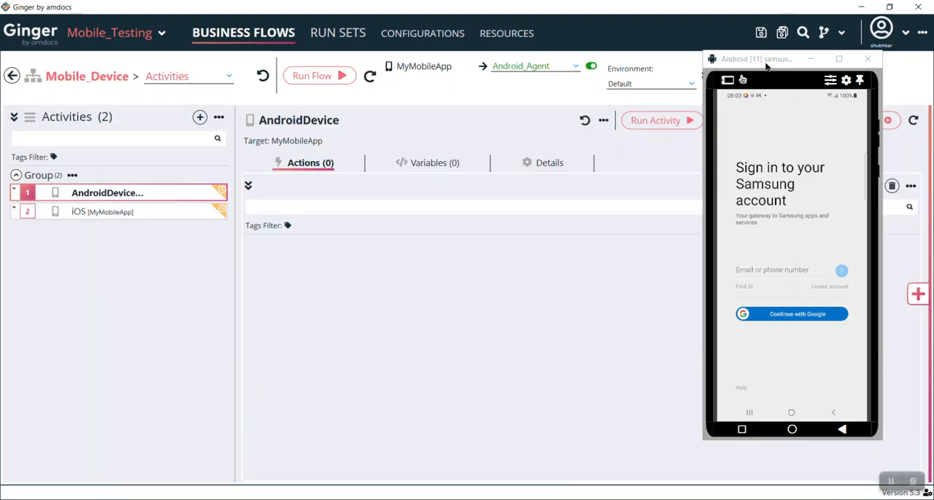
drag(766, 66, 124, 90)
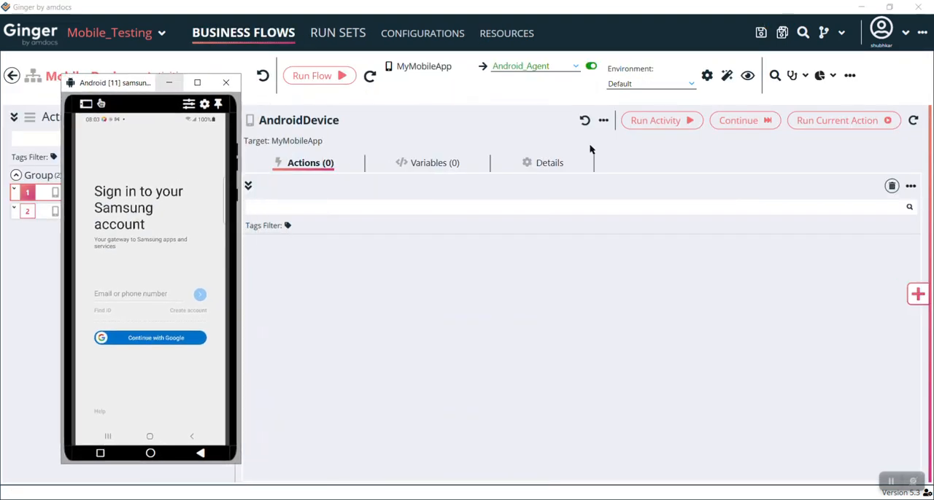
click(917, 295)
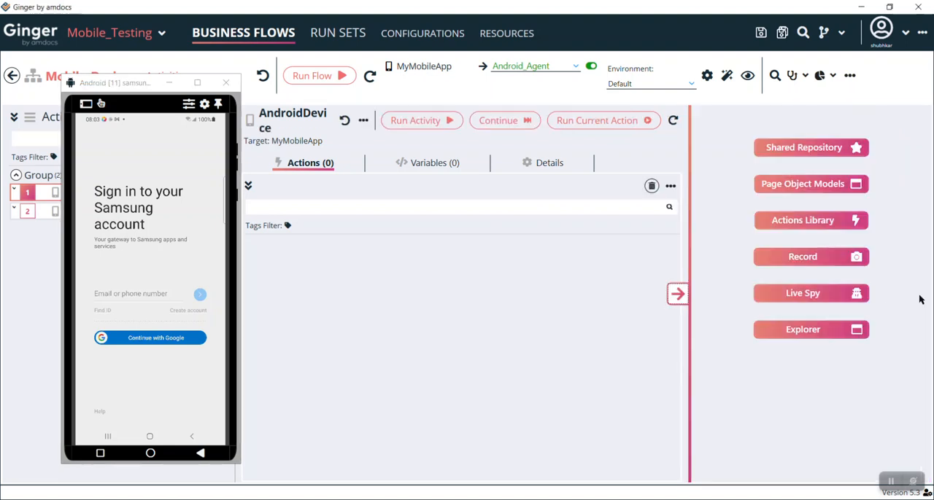
click(803, 191)
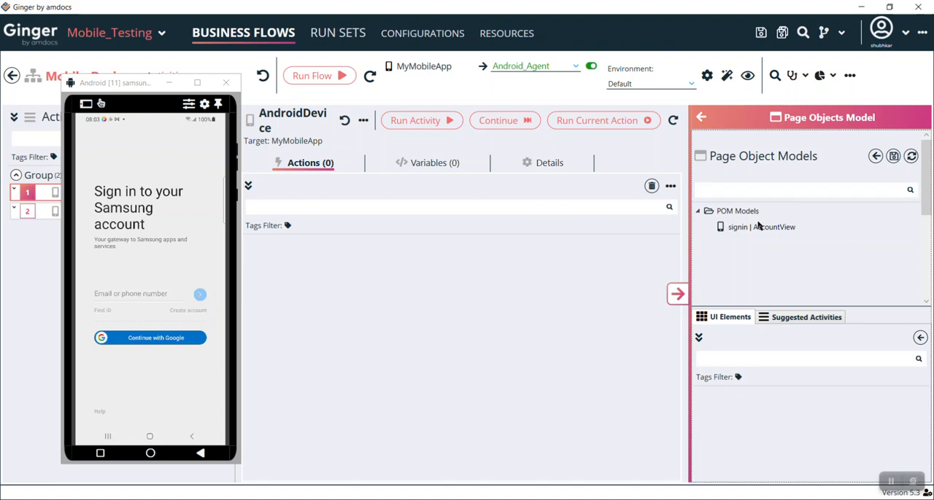
click(757, 227)
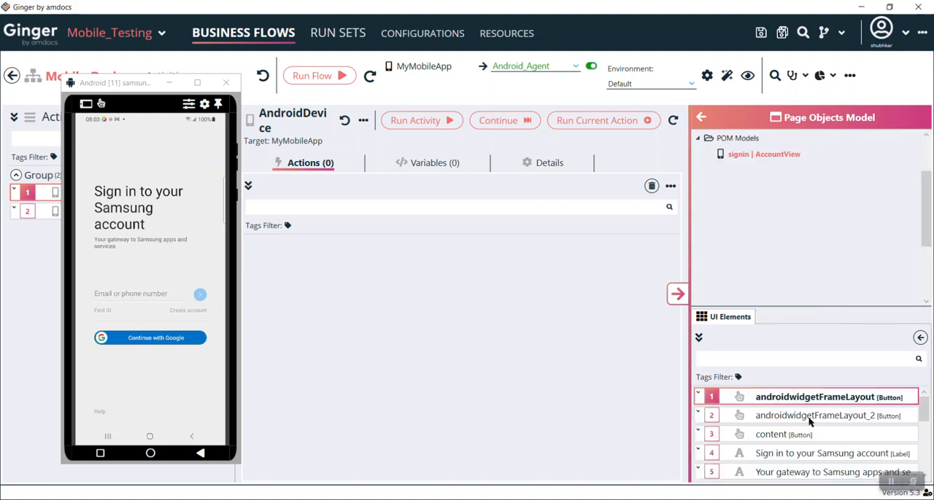
drag(924, 411, 925, 433)
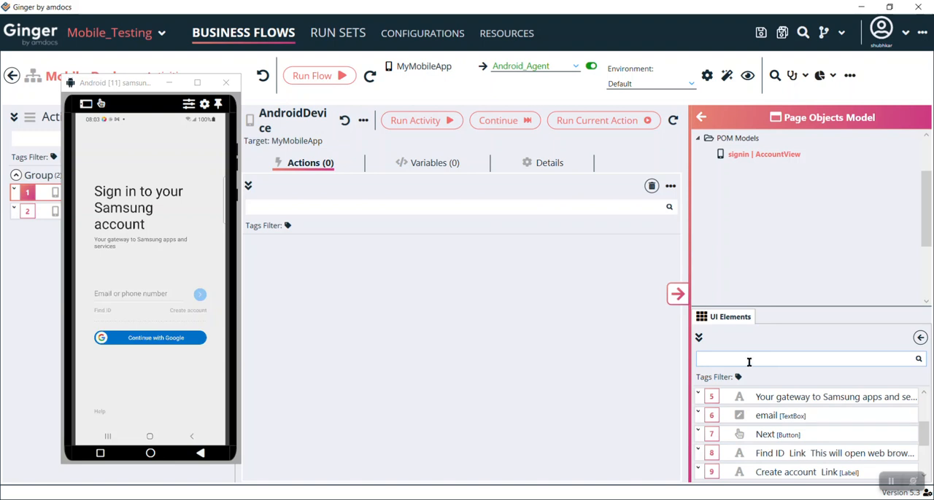
click(805, 413)
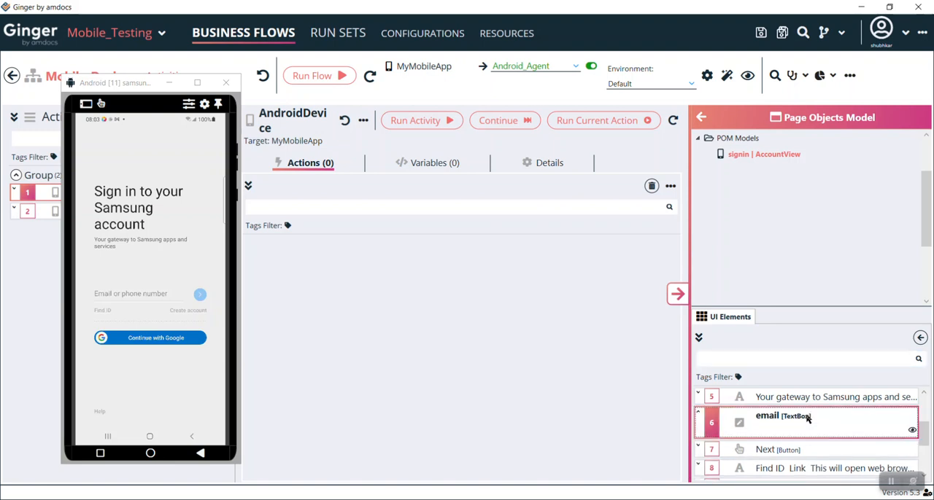
drag(807, 418, 323, 233)
drag(755, 407, 313, 252)
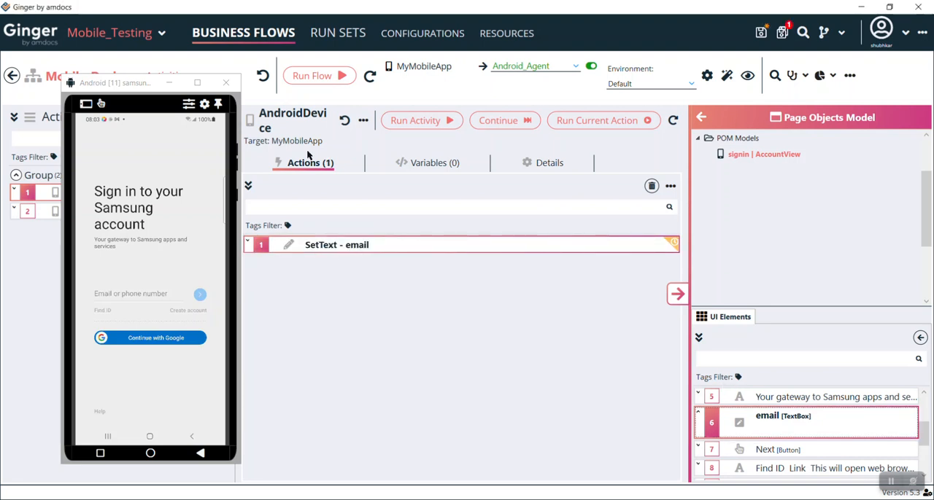
Step: Set the email text box action's value to the account's e-mail address and run the action on the device
double_click(374, 253)
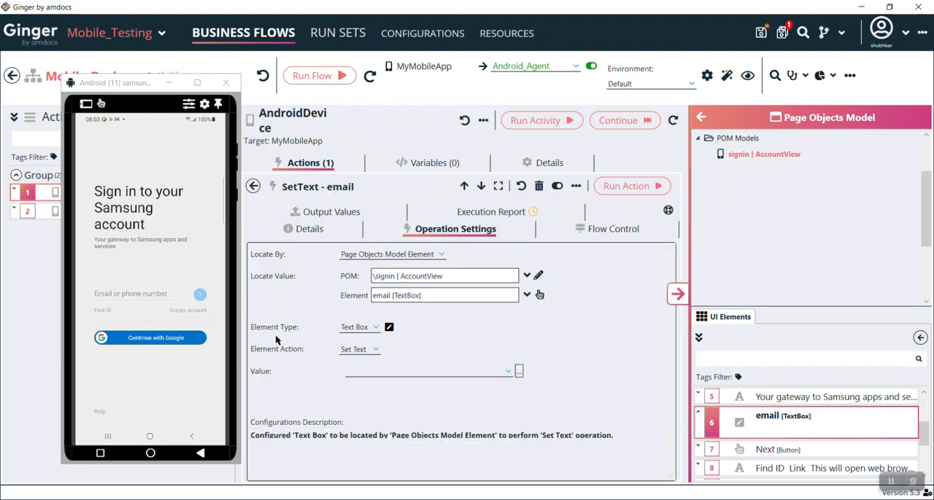
click(378, 373)
click(633, 186)
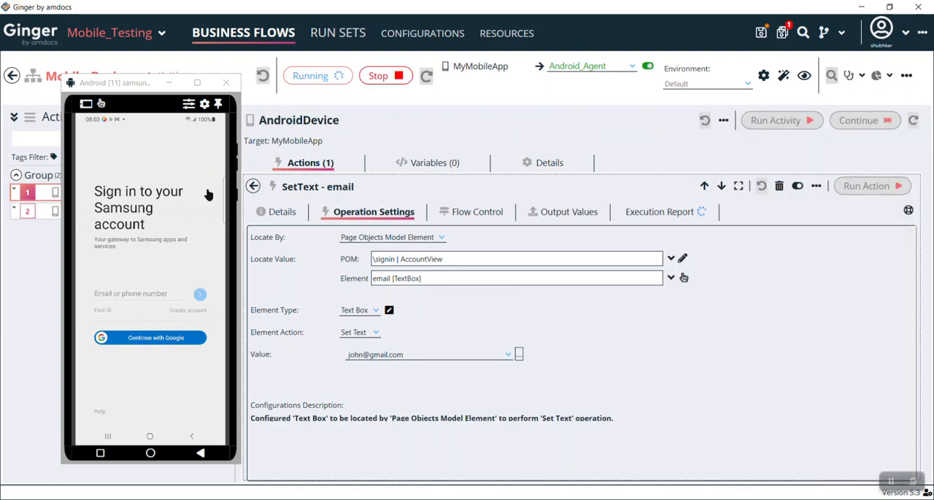
click(252, 186)
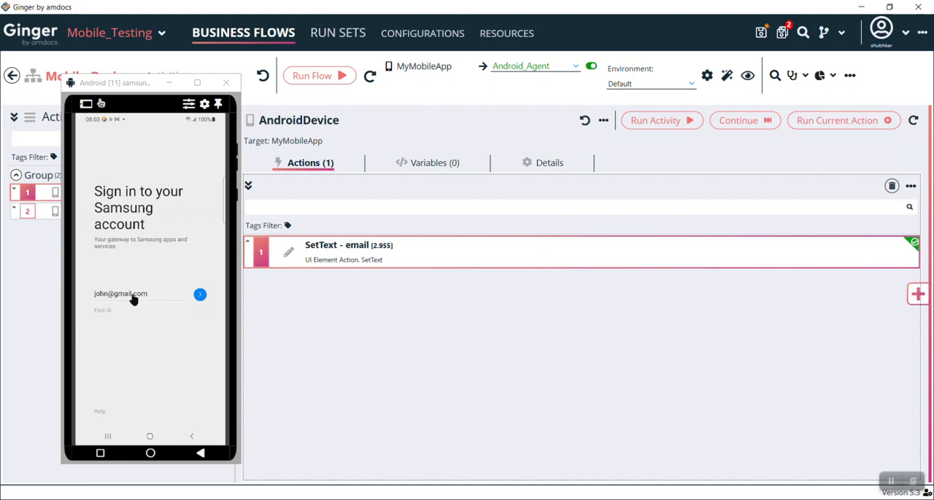
Step: Add a Click action for the model's Next button to the AndroidDevice activity and run it on the device
click(919, 294)
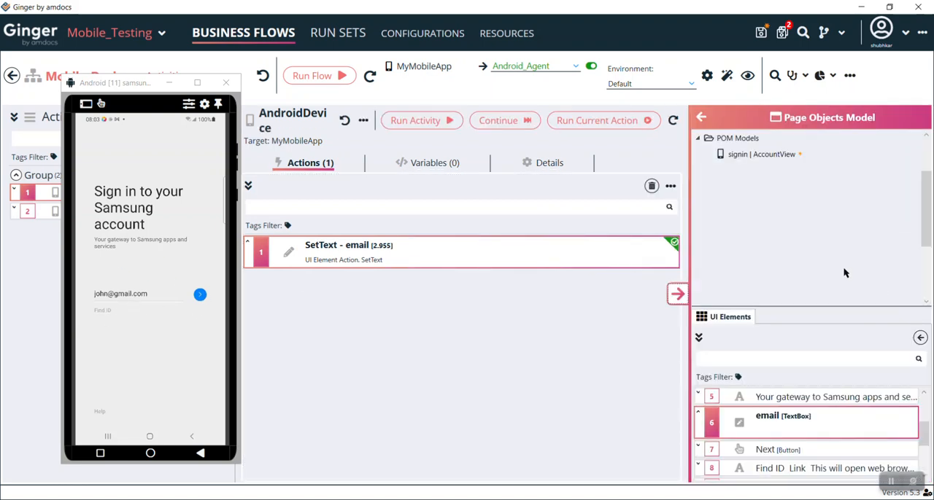
click(776, 452)
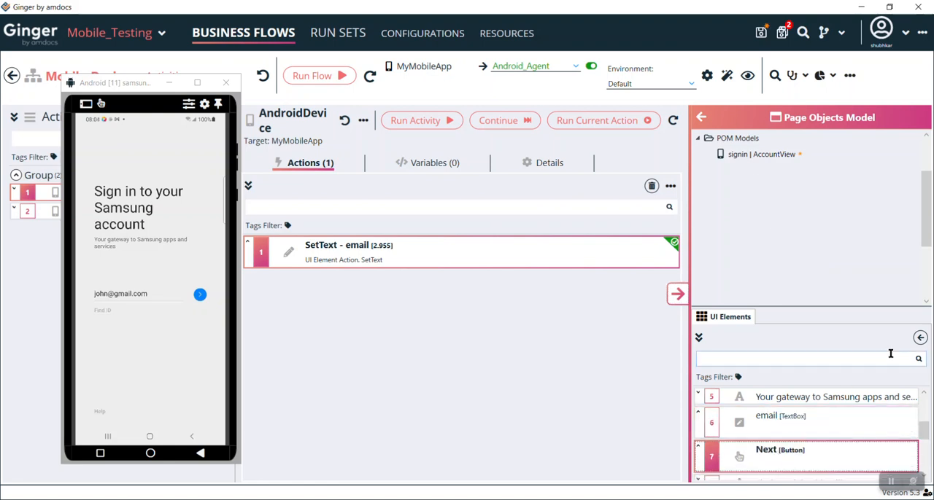
click(920, 338)
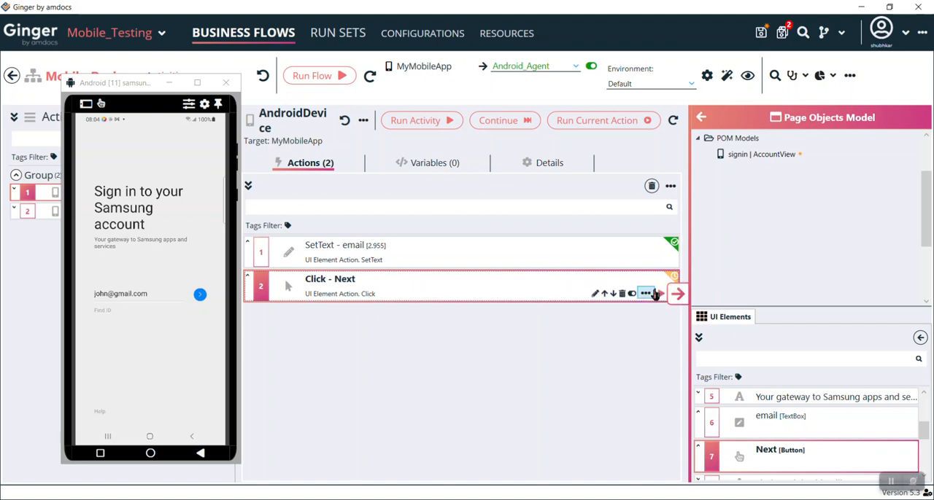
double_click(472, 290)
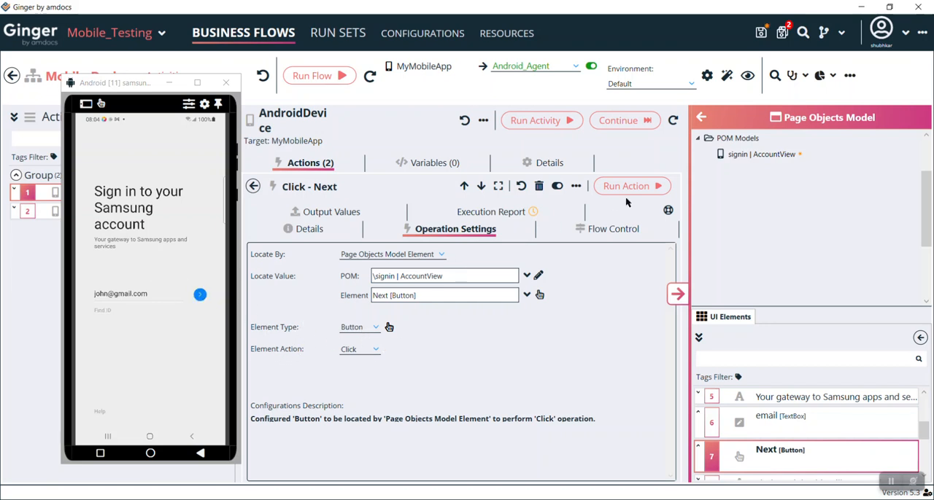
click(646, 186)
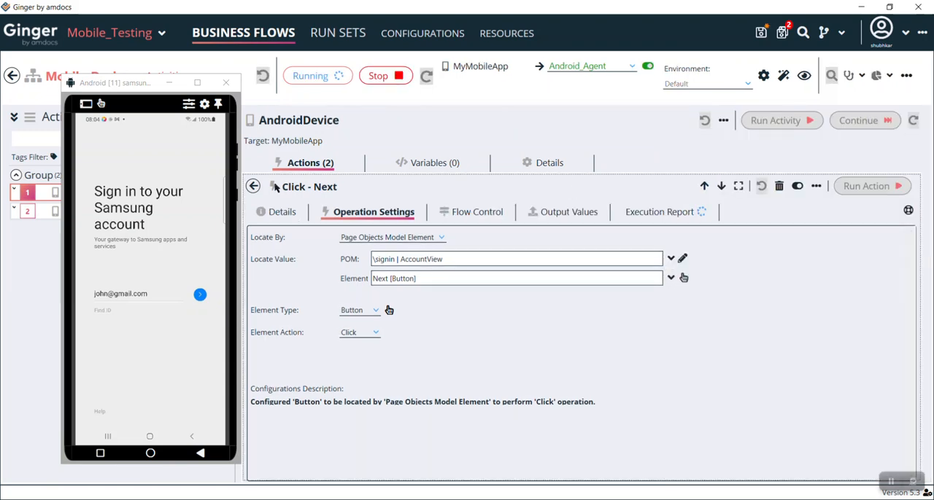
click(253, 186)
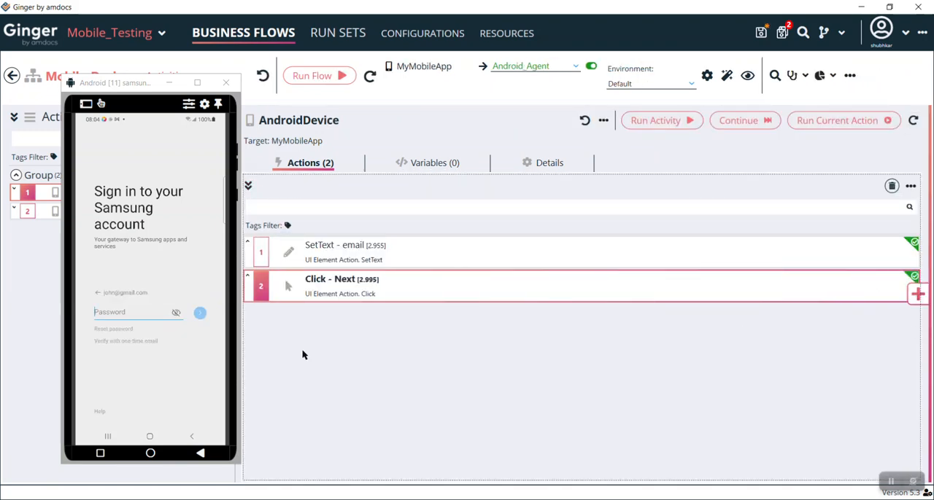
Step: Open the Explorer for the AndroidDevice activity and refresh it with the device's current password page
click(917, 294)
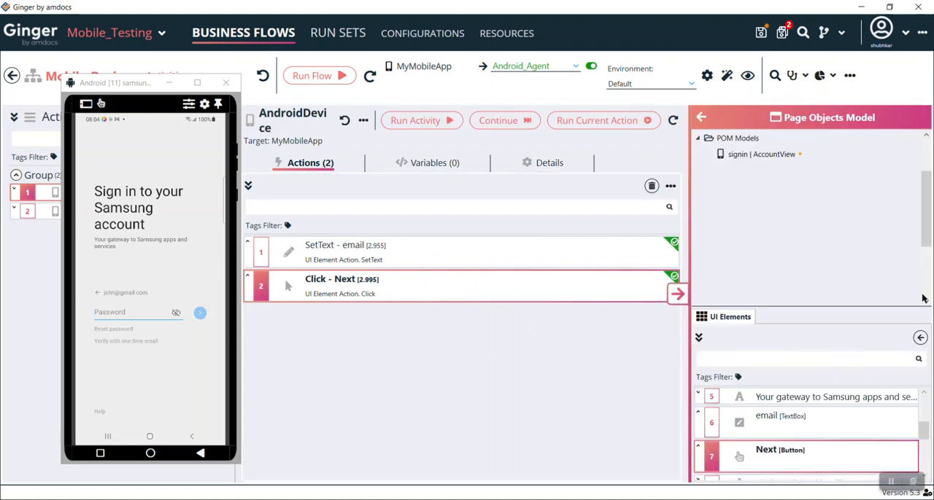
click(704, 119)
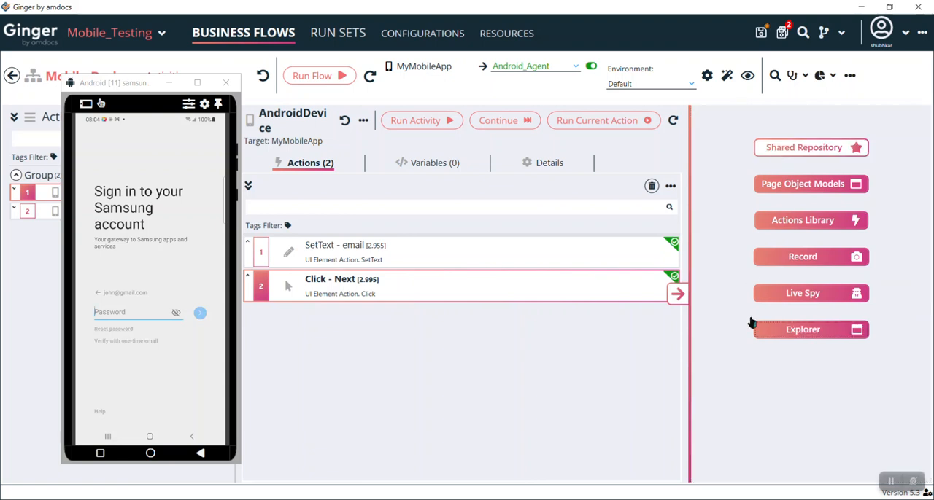
click(809, 341)
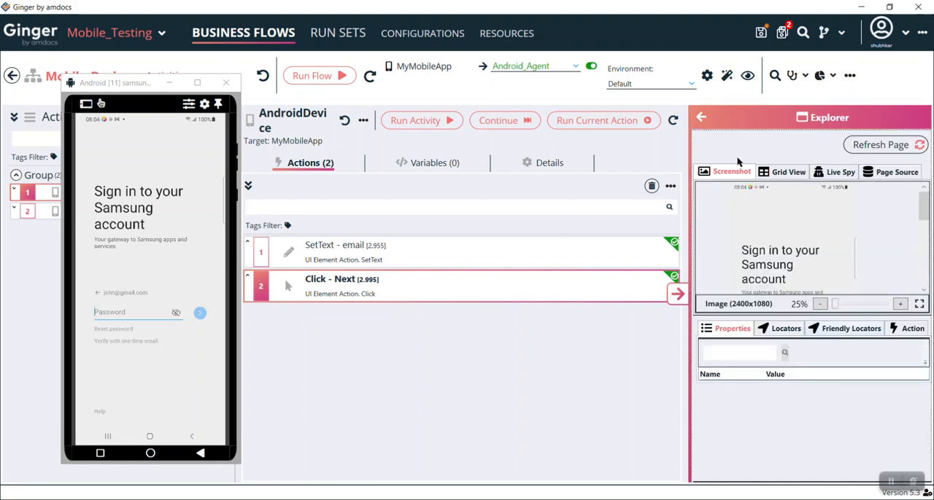
click(877, 145)
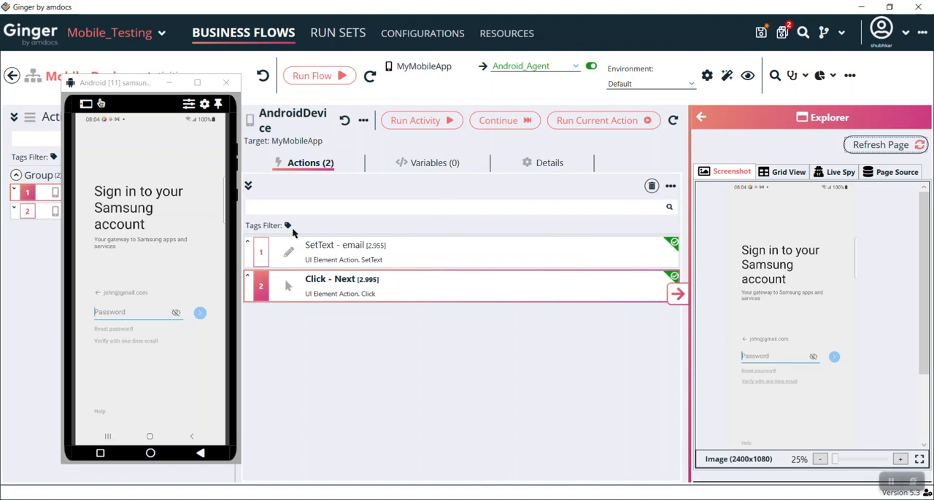
Step: List the current page's elements in the Explorer's grid view, filtered to the TextBox element type
click(794, 172)
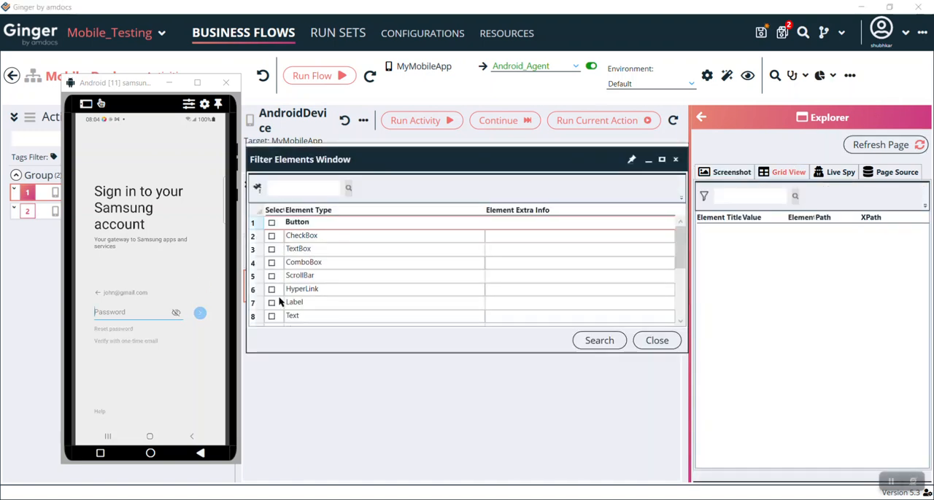
click(272, 250)
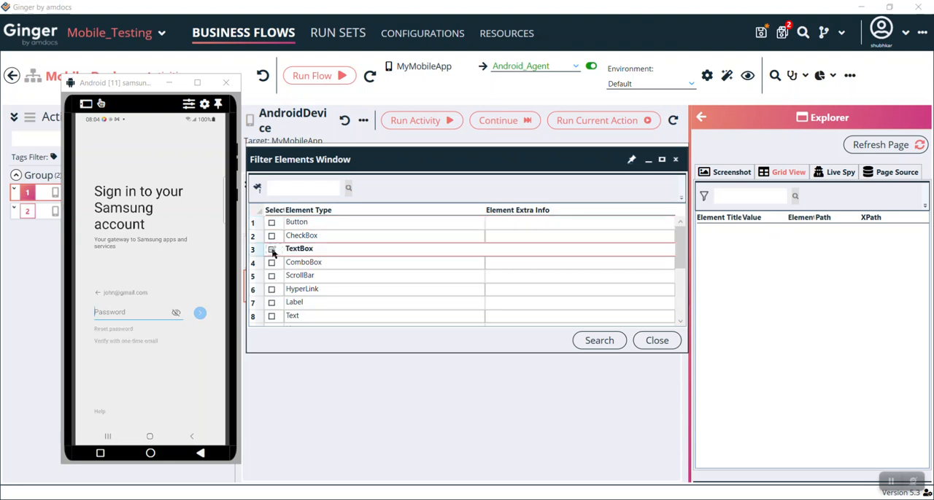
click(588, 341)
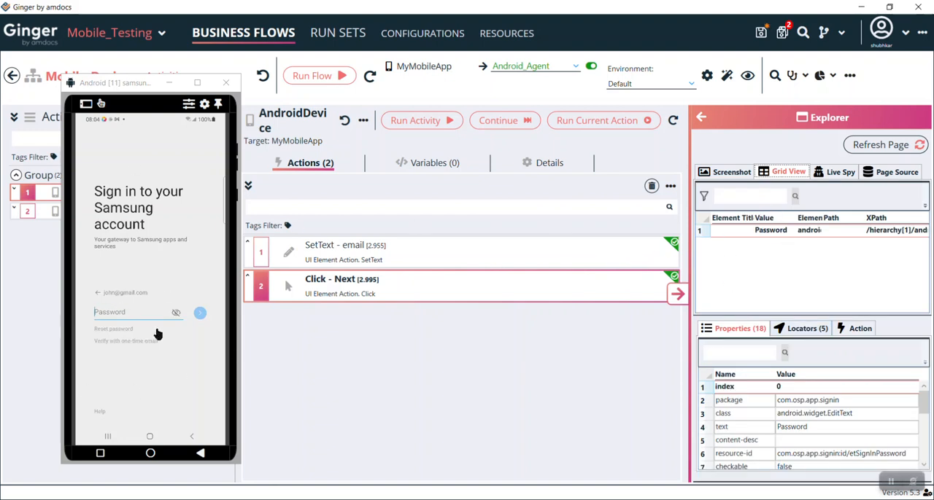
Step: Inspect the Password text box's properties and locators in the Explorer
click(768, 231)
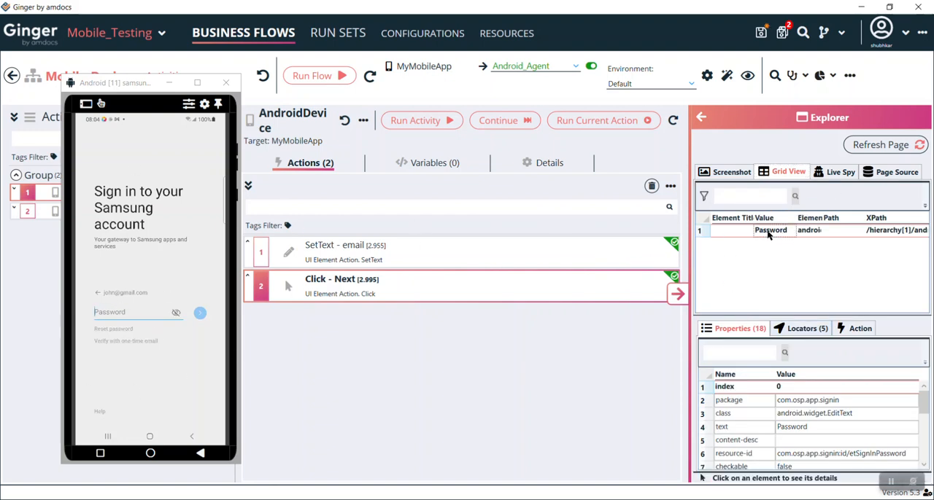
click(720, 232)
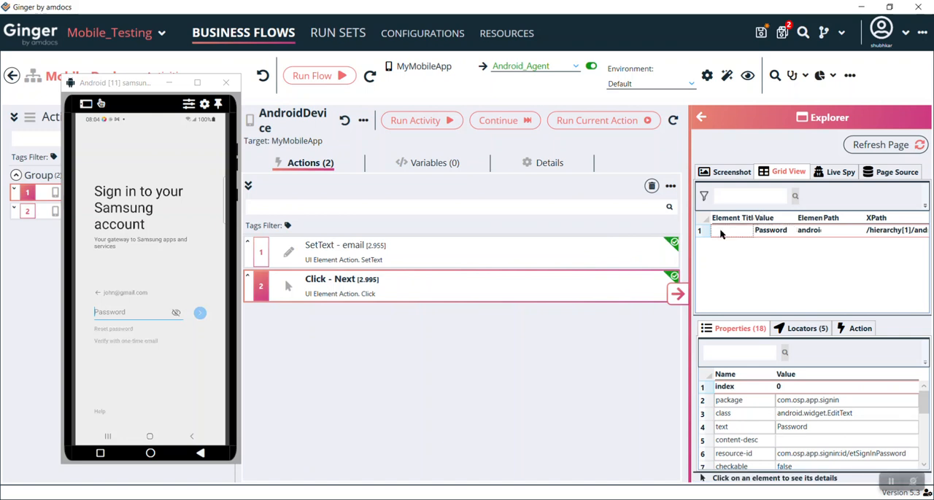
click(802, 232)
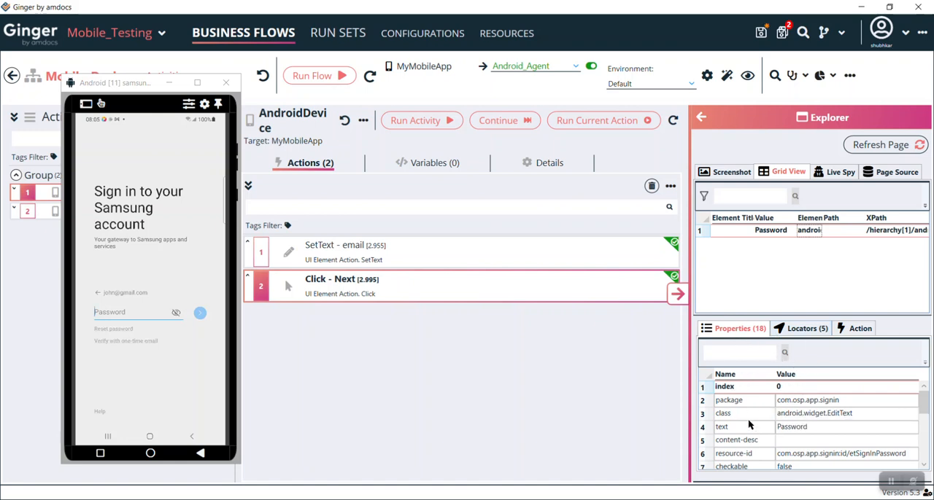
click(811, 332)
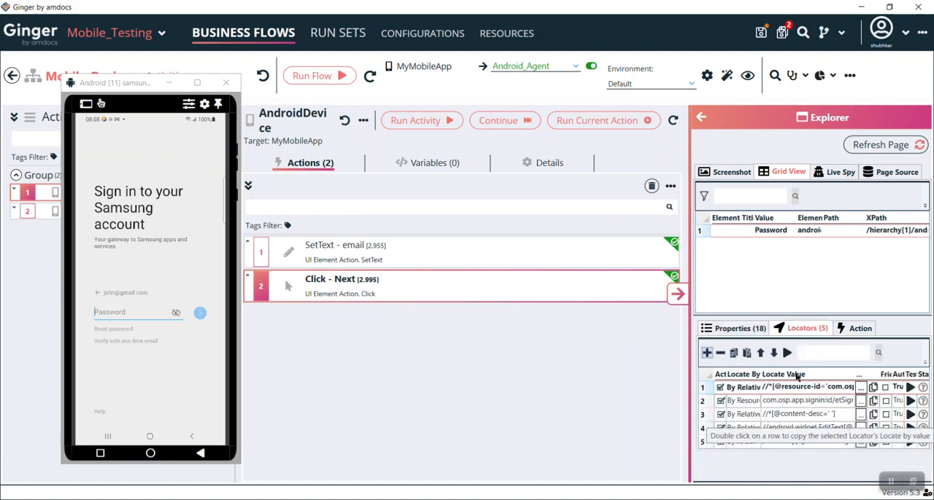
Step: Add the Password text box to the signin | AccountView model and its SetText action to the activity, saving the model changes
click(854, 329)
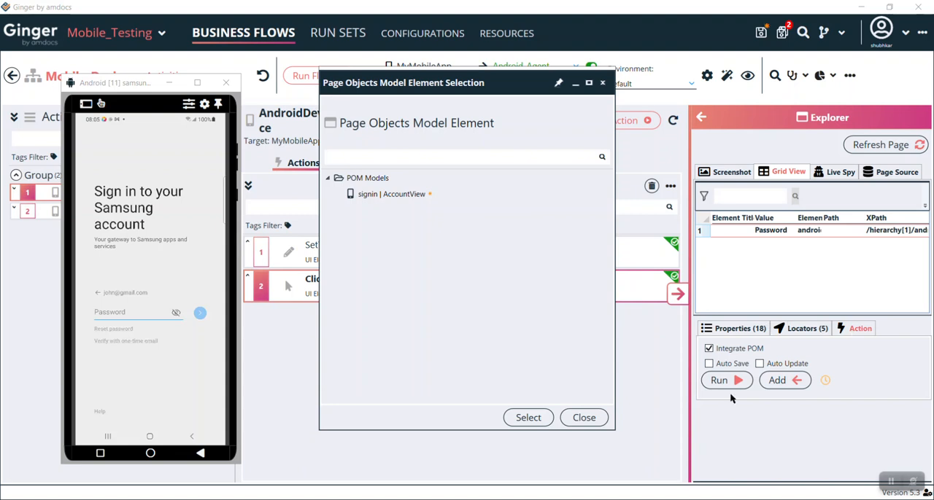
click(419, 195)
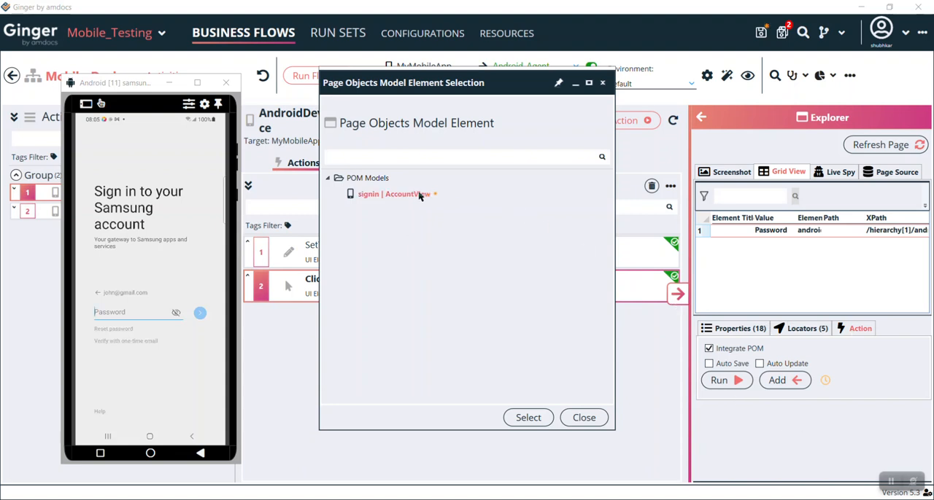
click(532, 418)
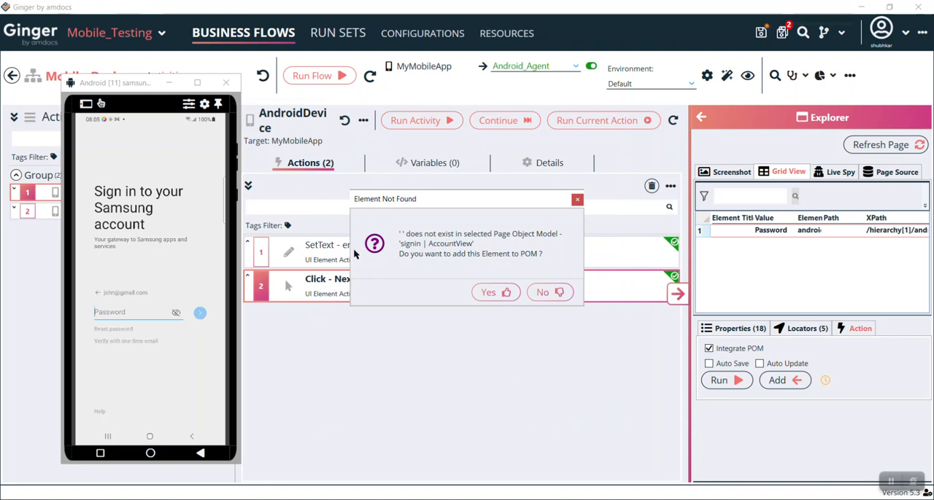
click(498, 293)
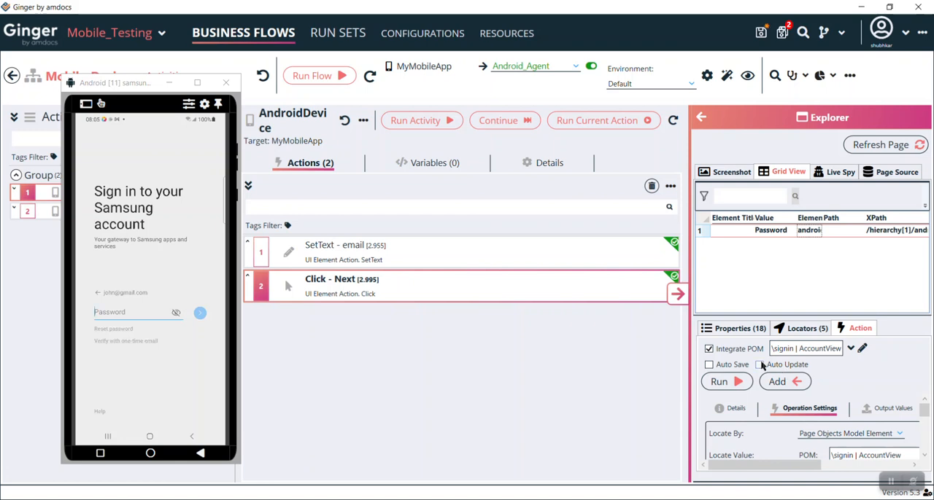
click(777, 381)
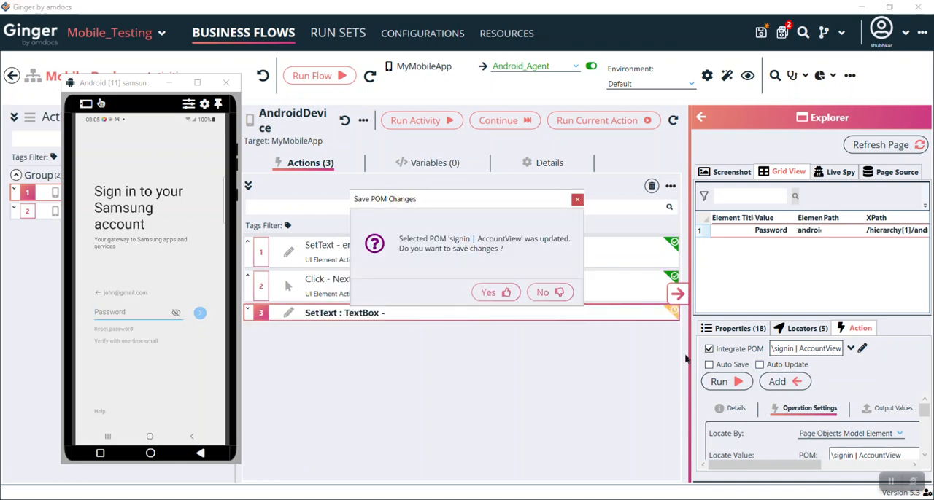
click(483, 294)
Step: Set the new text box action's value to the account password and run the action on the device
double_click(422, 312)
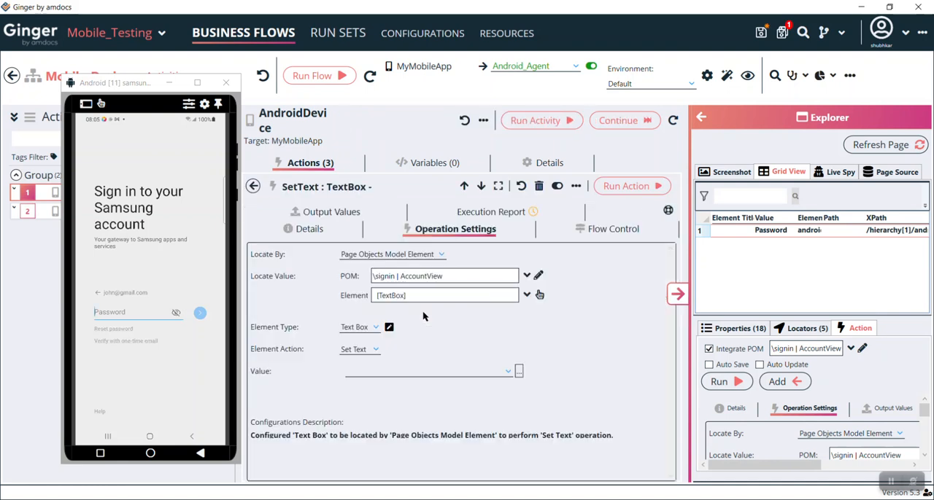
click(367, 371)
text(Pass@123)
click(621, 188)
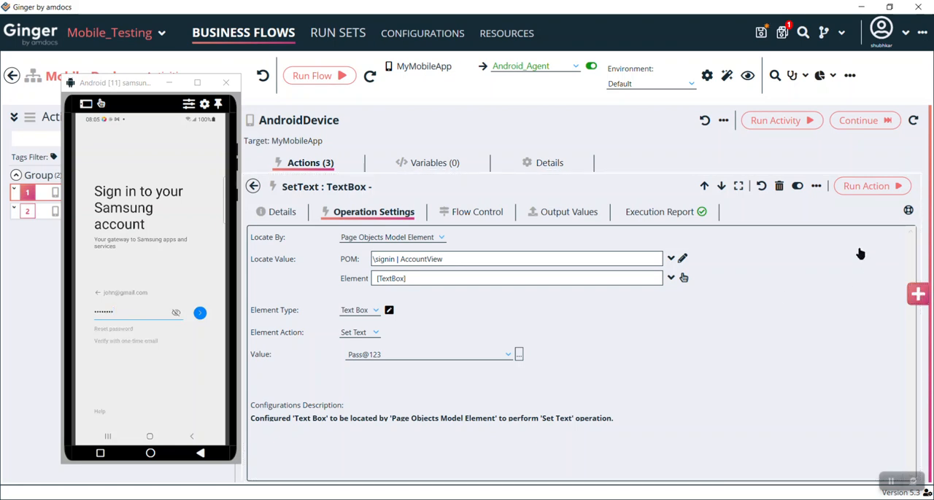
Step: Decline updating the existing model element and live-spy the arrow button beside the password field on the device
click(922, 299)
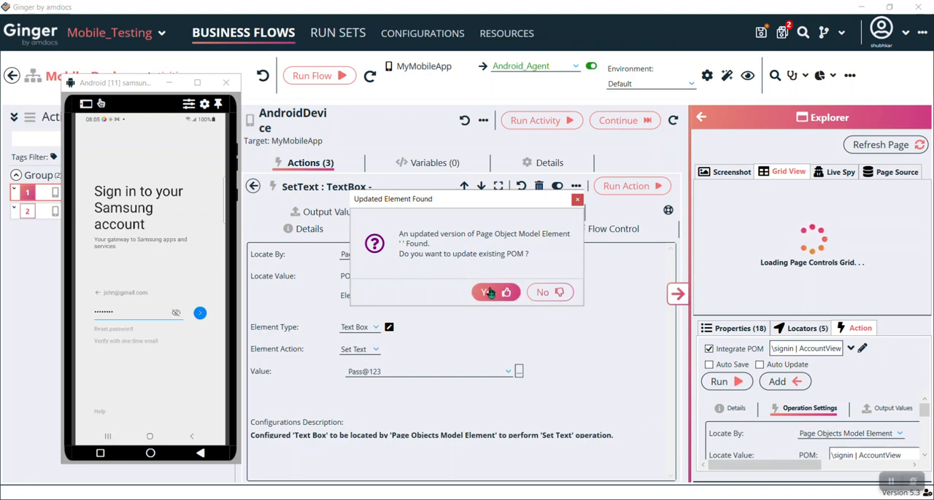
click(543, 293)
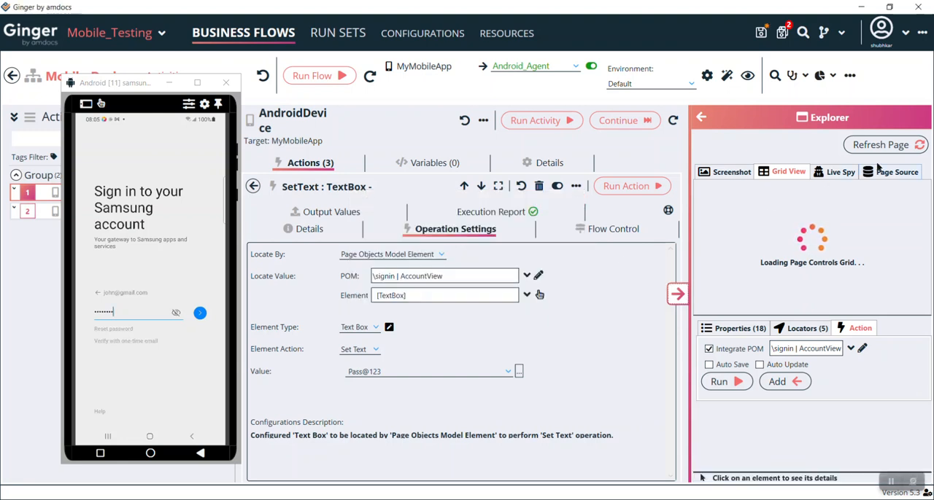
click(836, 174)
click(844, 173)
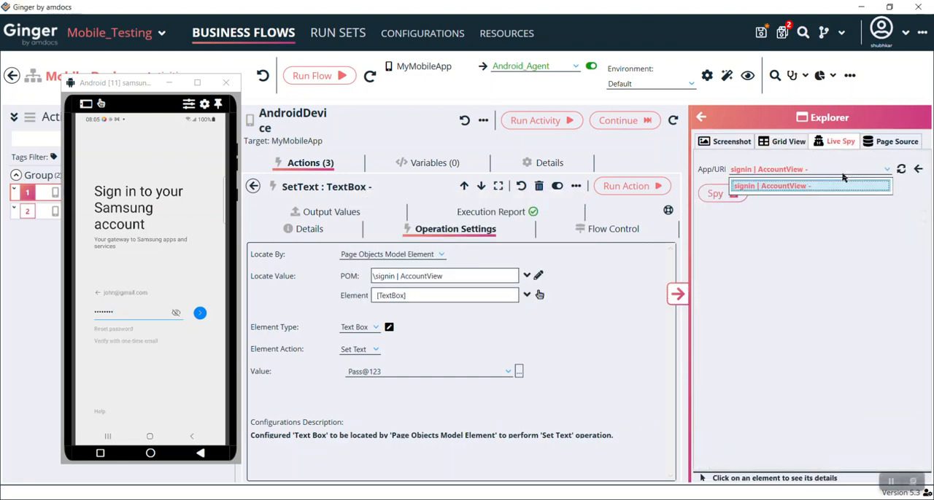
click(732, 207)
click(732, 204)
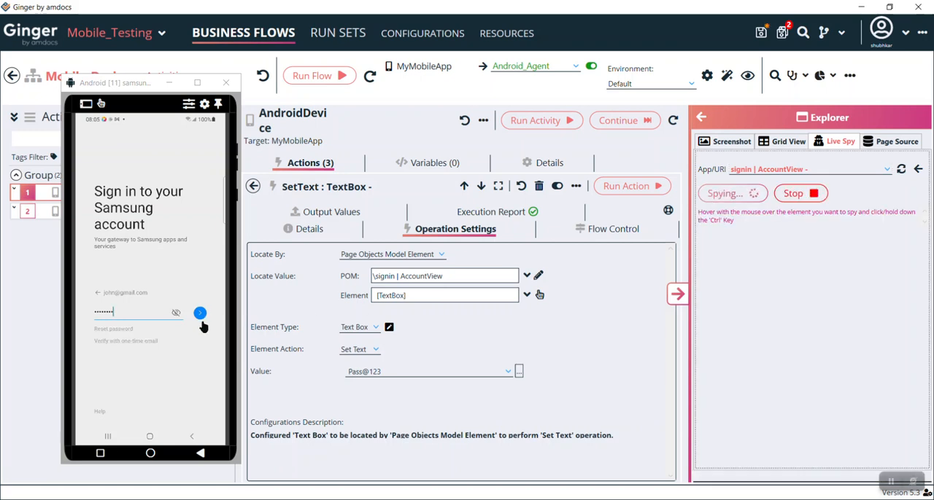
key(ctrl)
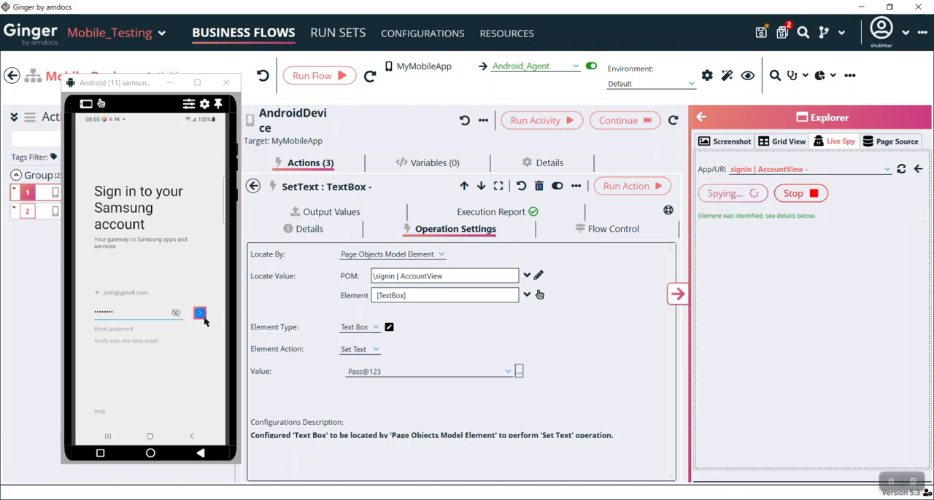
click(811, 204)
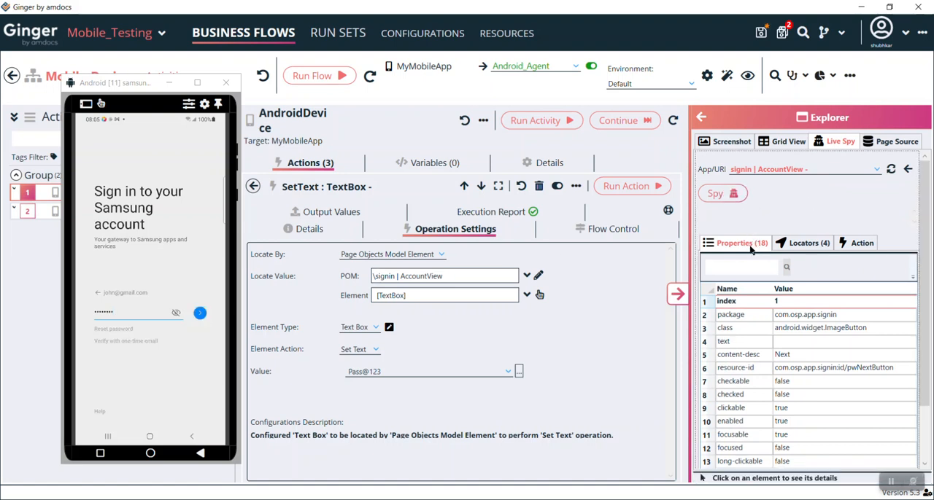
Step: Add the spied Next button's Click action to the activity without integrating a page objects model, and open the action's operation settings
click(800, 242)
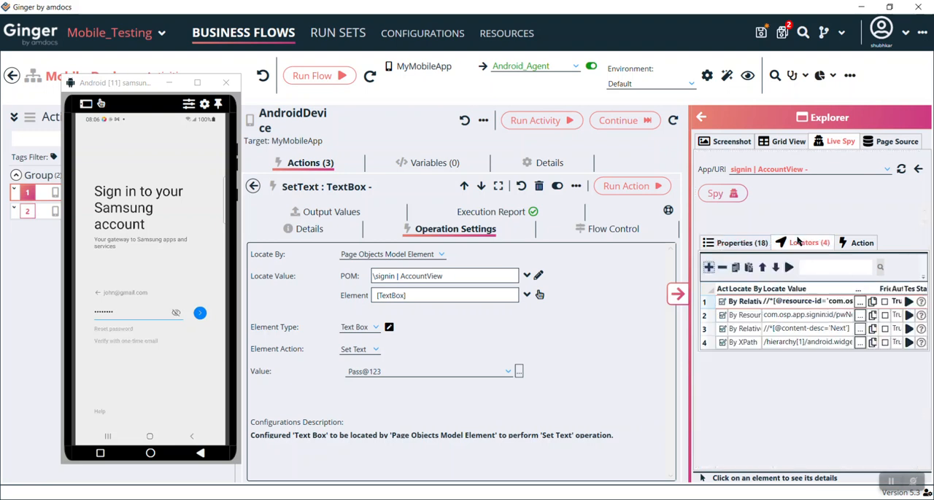
click(861, 243)
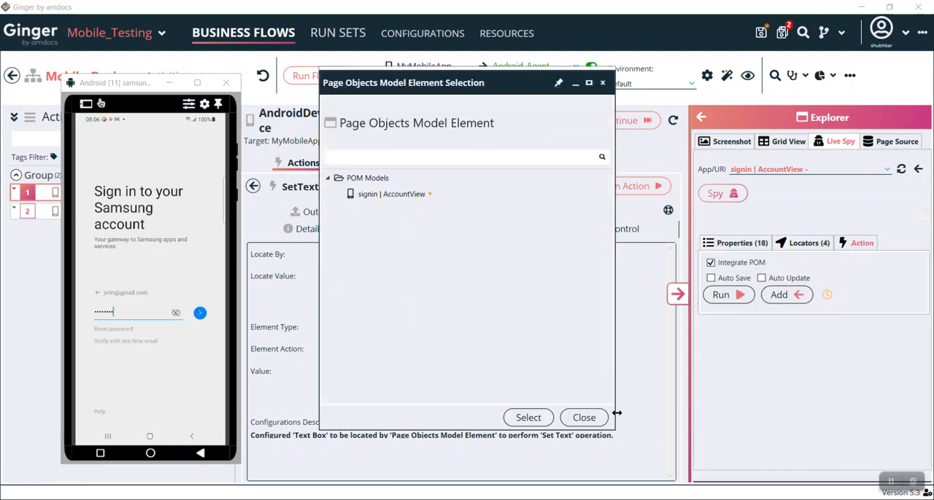
click(584, 418)
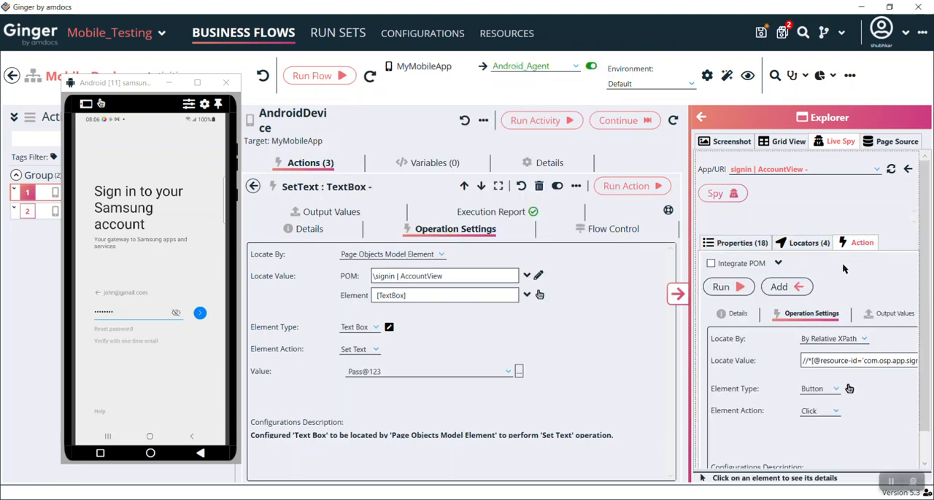
click(784, 288)
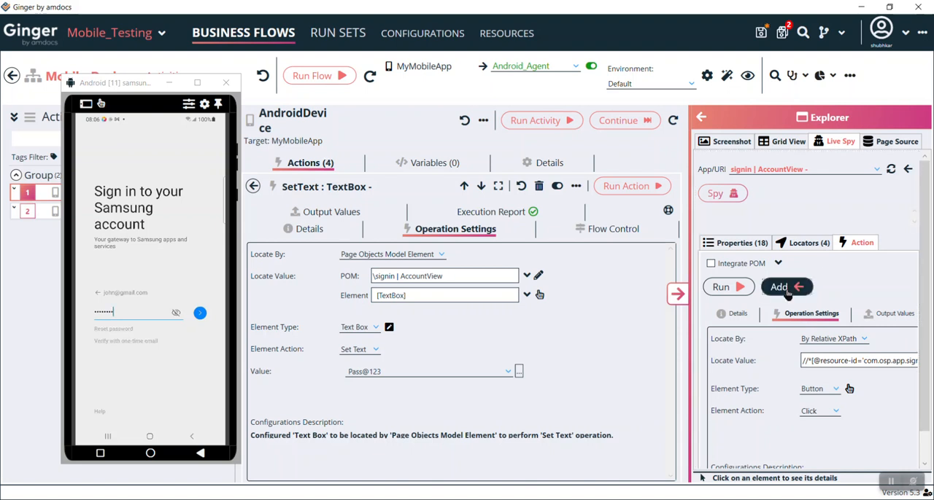
click(252, 187)
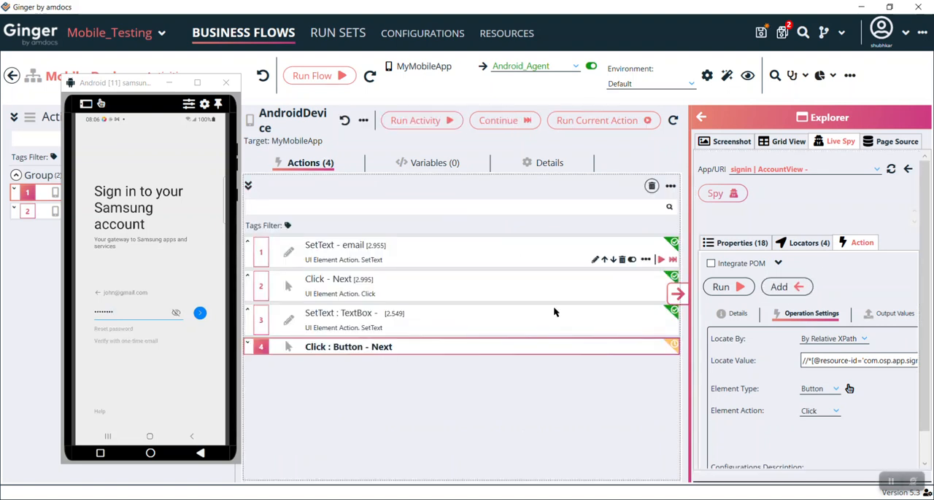
double_click(431, 352)
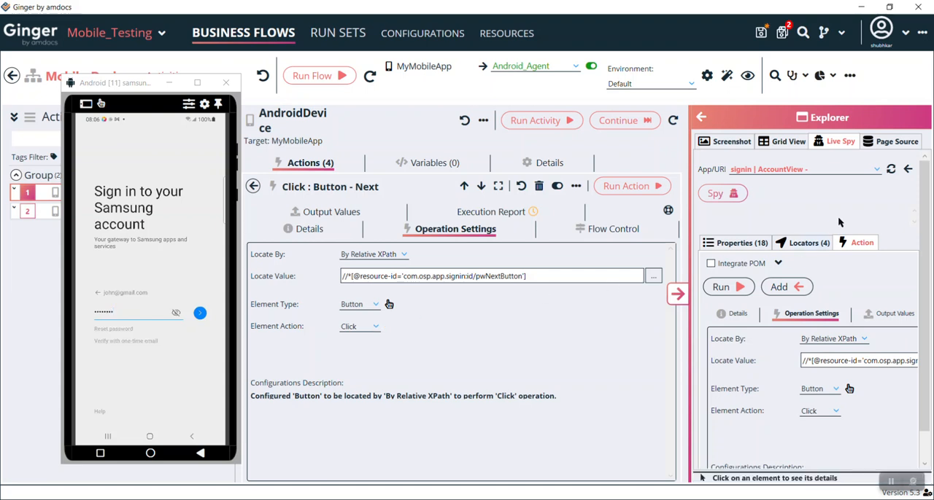
Step: Examine the page source hierarchy in the Explorer down to the FrameLayout inside the nested LinearLayout, and leave the Explorer
click(895, 142)
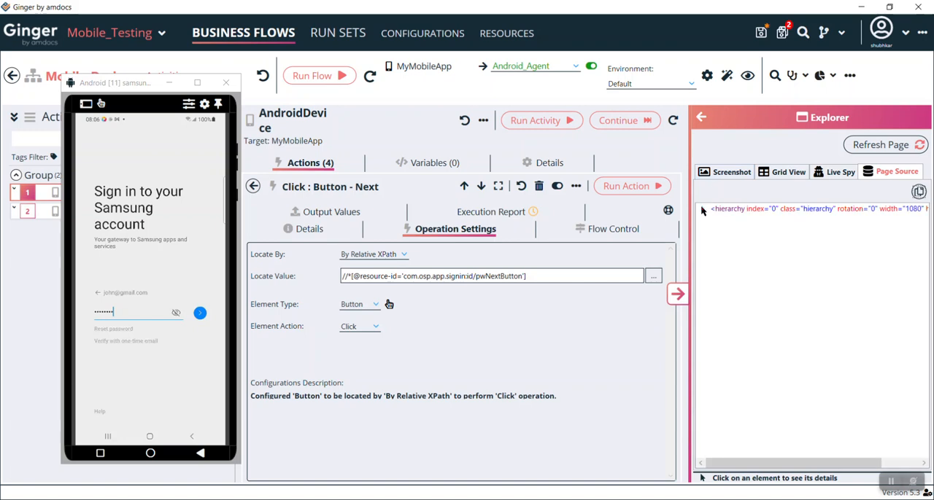
click(702, 209)
click(714, 218)
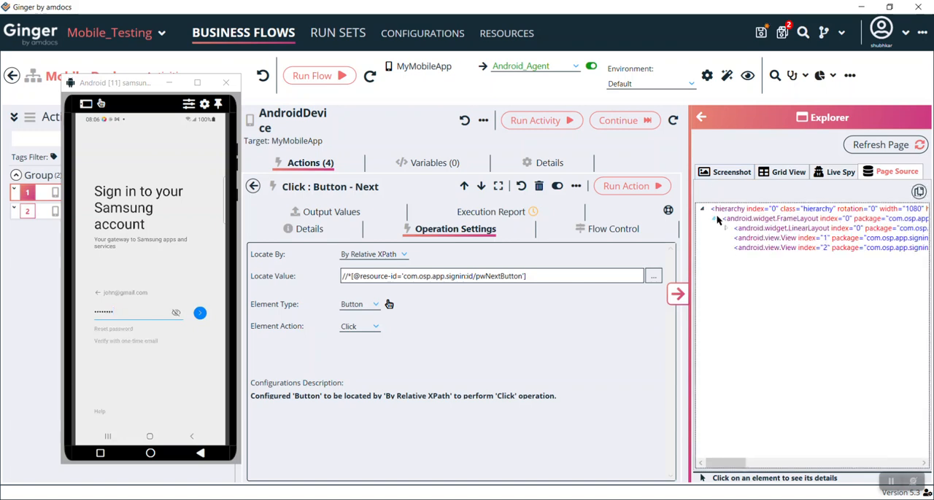
click(726, 229)
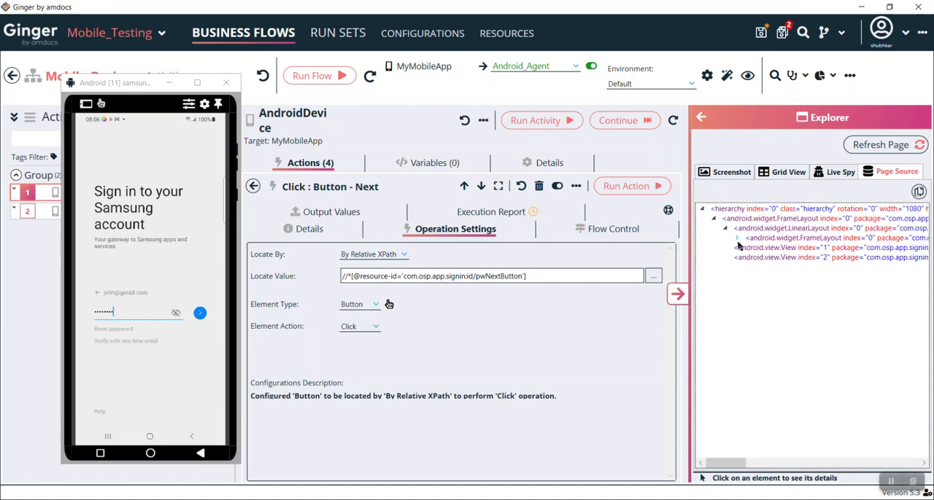
click(738, 239)
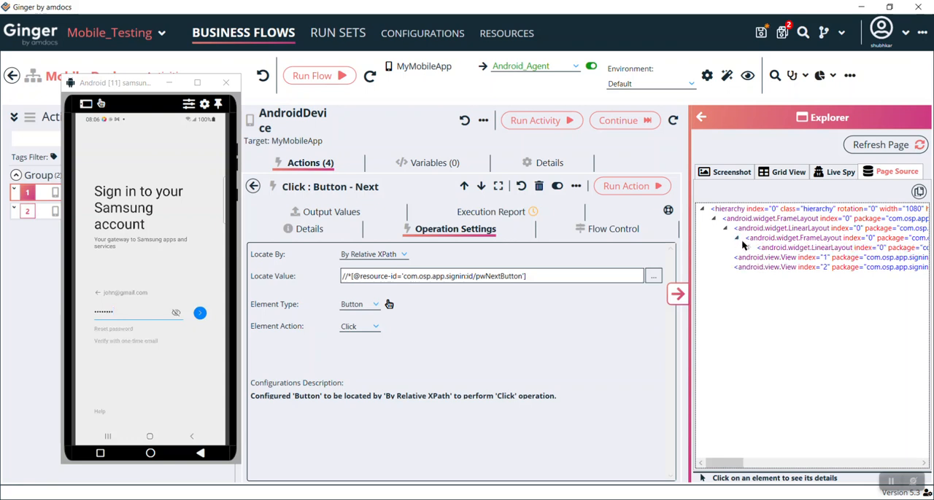
click(749, 248)
click(821, 259)
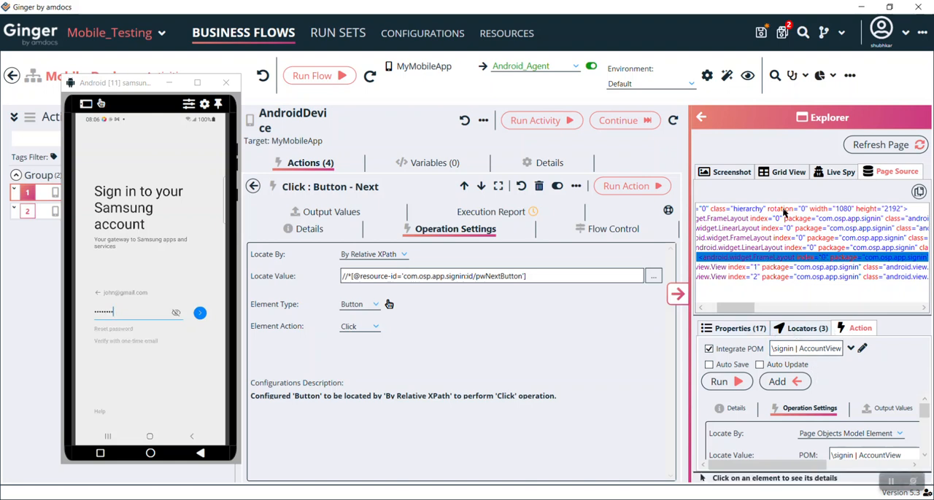
click(702, 118)
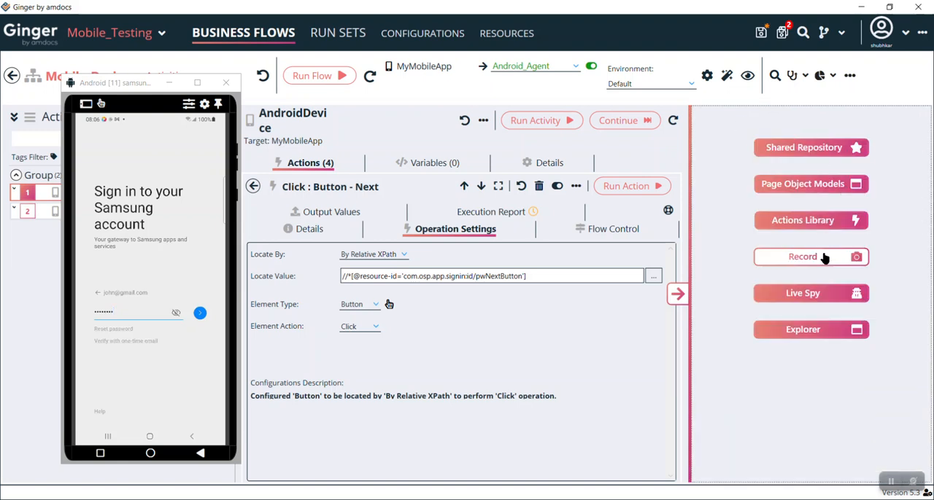
click(809, 294)
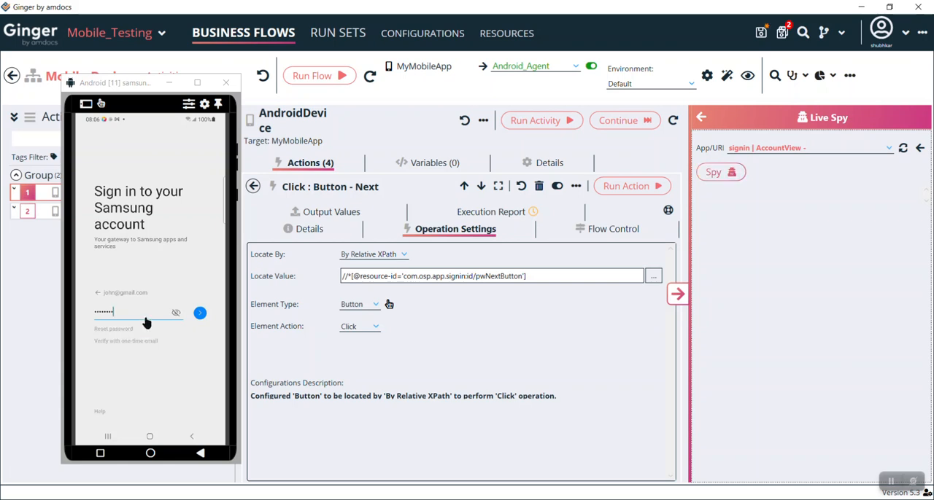
click(700, 117)
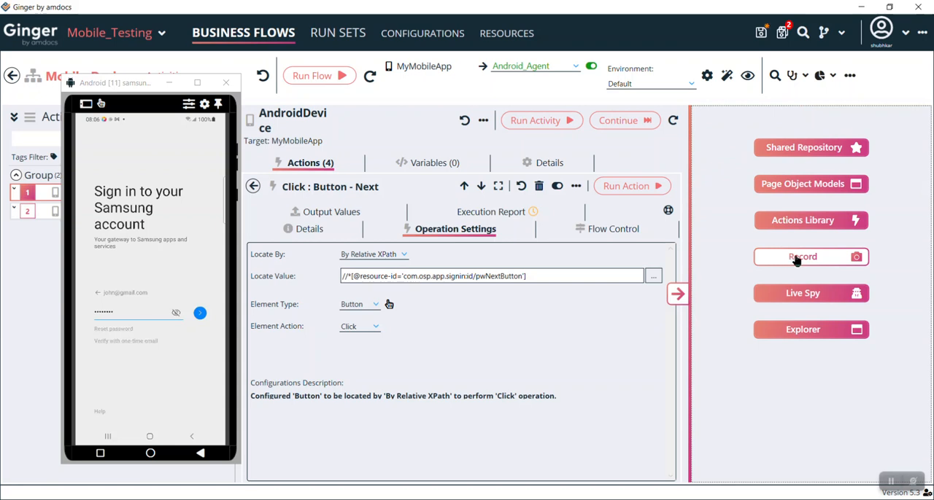
Step: Add a Mobile Device Action from the library's platform actions to the AndroidDevice activity and open its operation settings
click(253, 186)
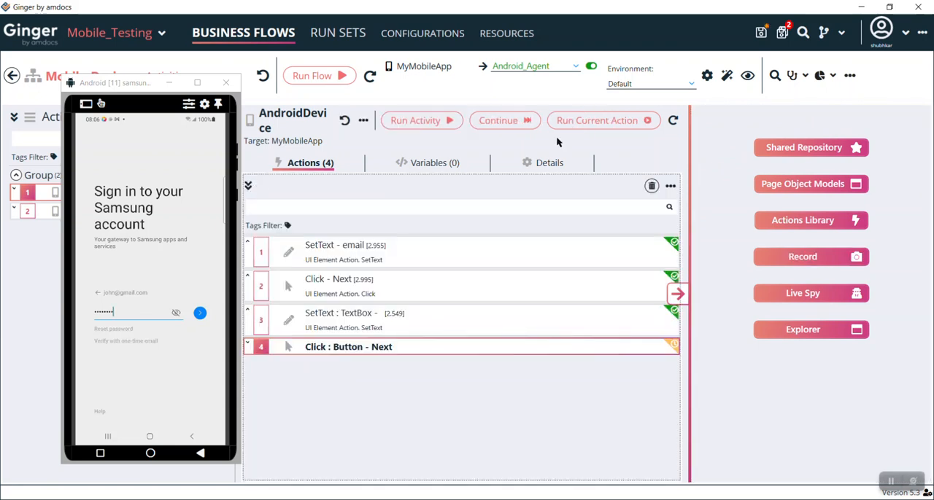
click(809, 215)
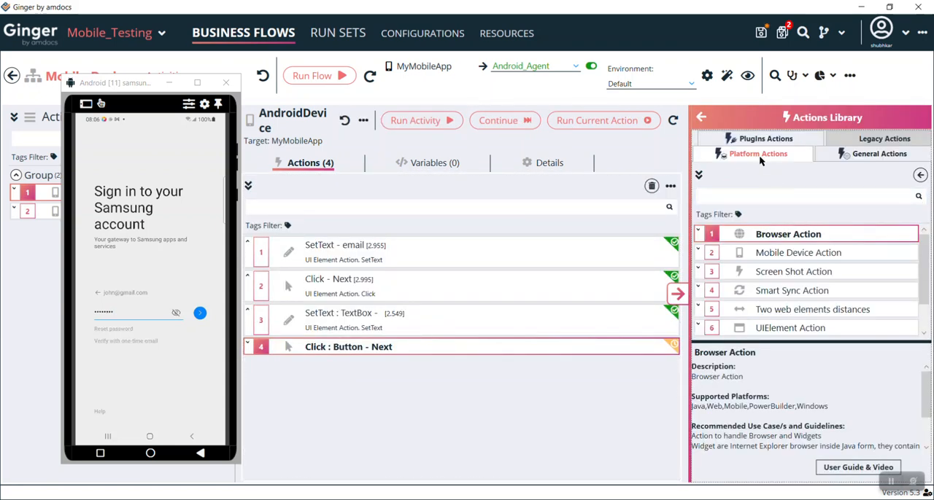
click(763, 254)
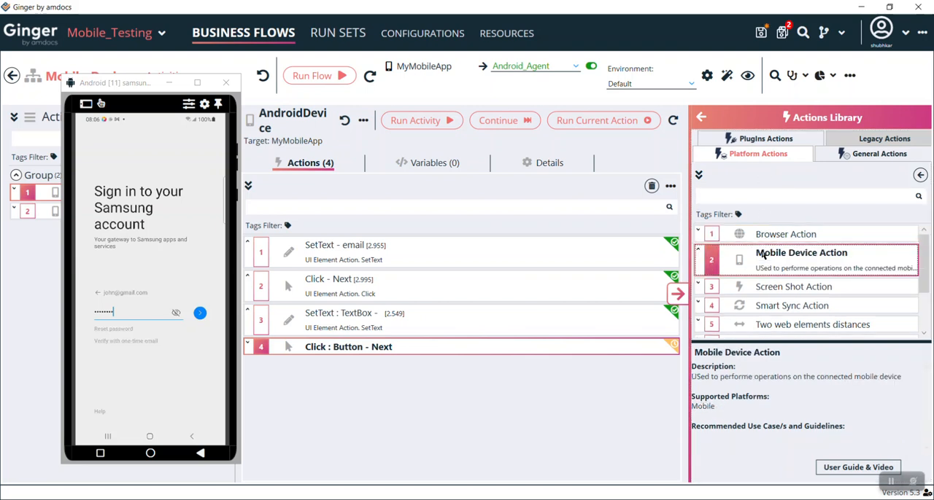
double_click(802, 268)
double_click(341, 370)
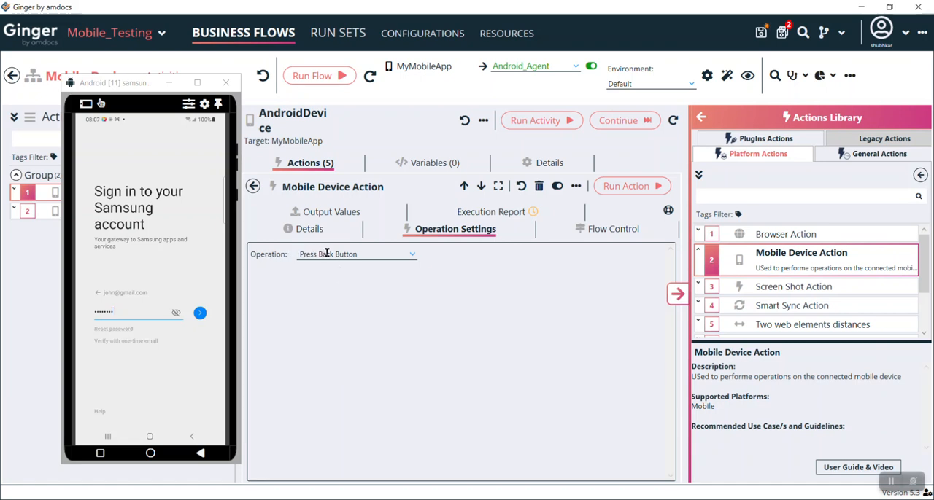
Step: Set the Mobile Device Action's operation to Press Home Button and run the action on the Android device
click(409, 255)
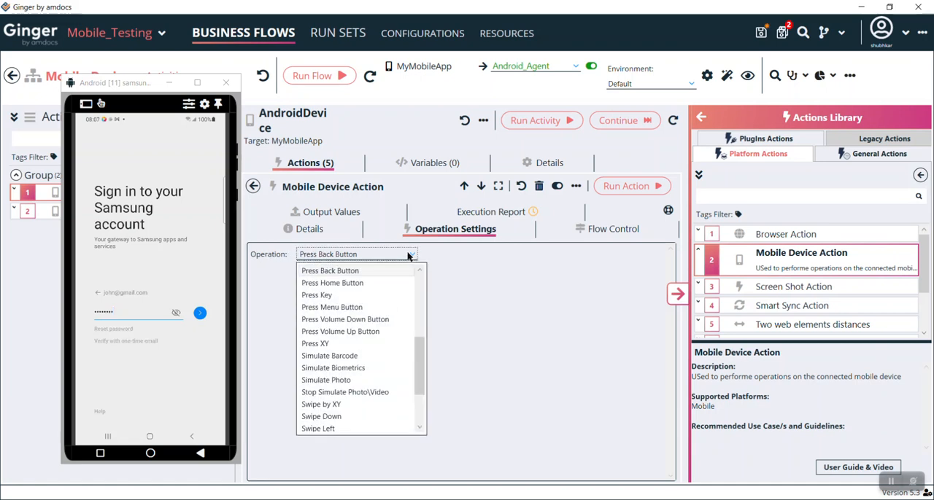
click(364, 283)
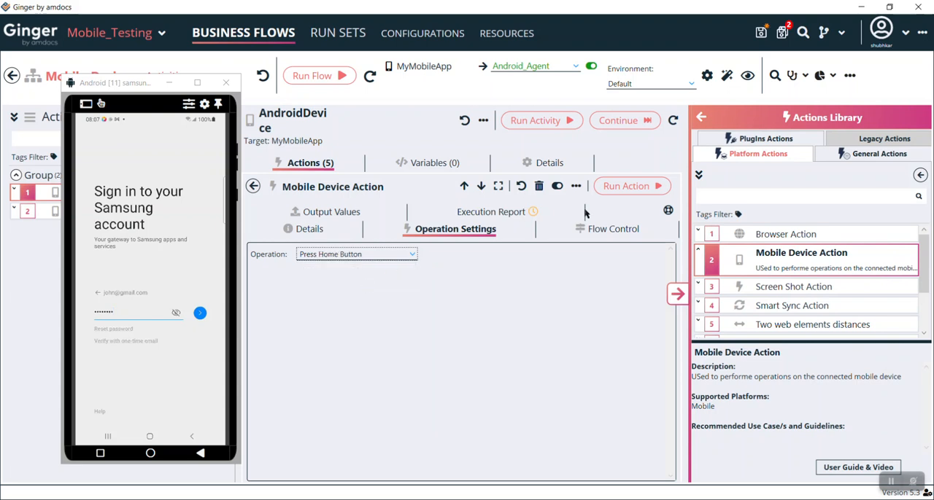
click(629, 187)
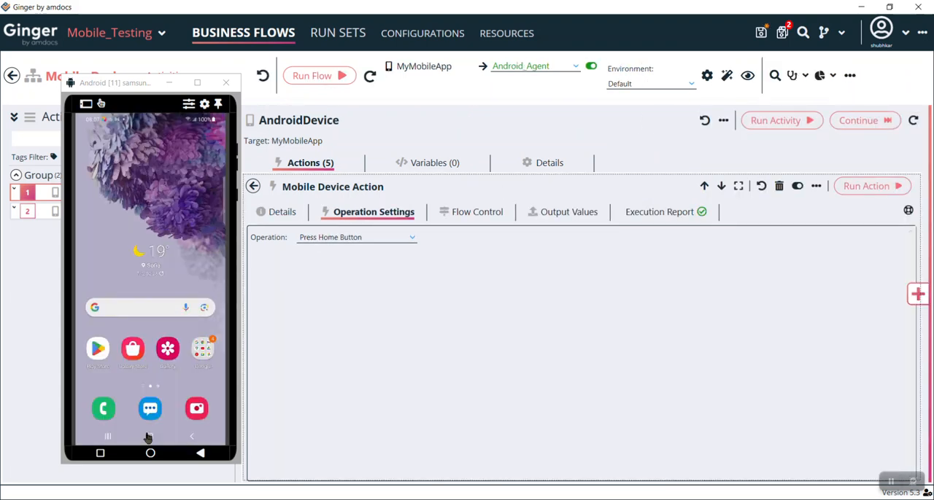
click(410, 240)
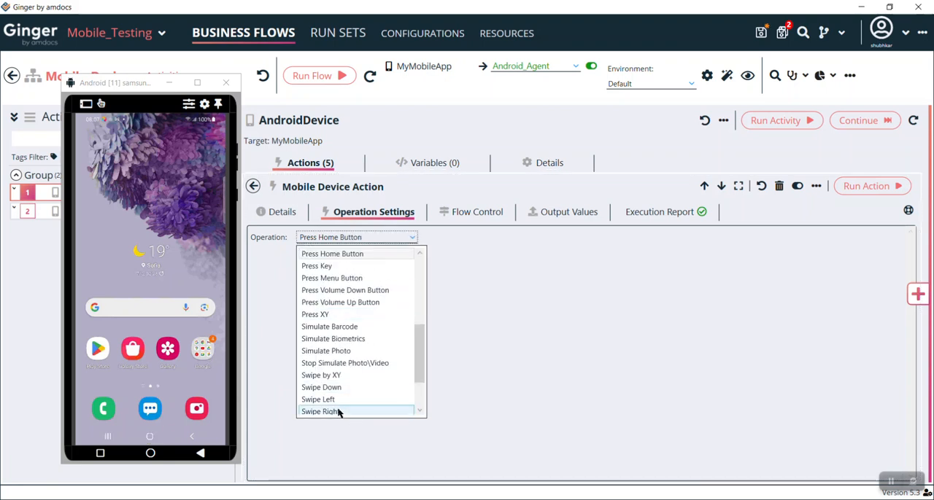
drag(418, 355, 418, 387)
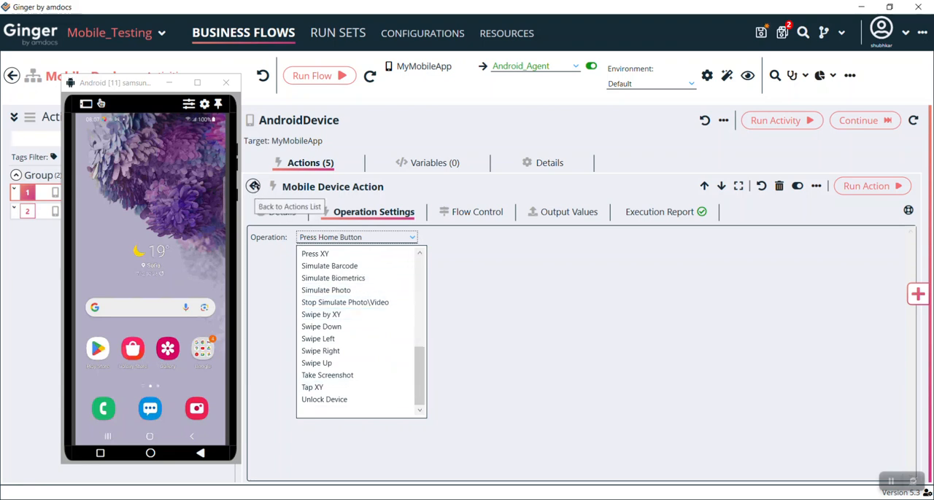
click(253, 186)
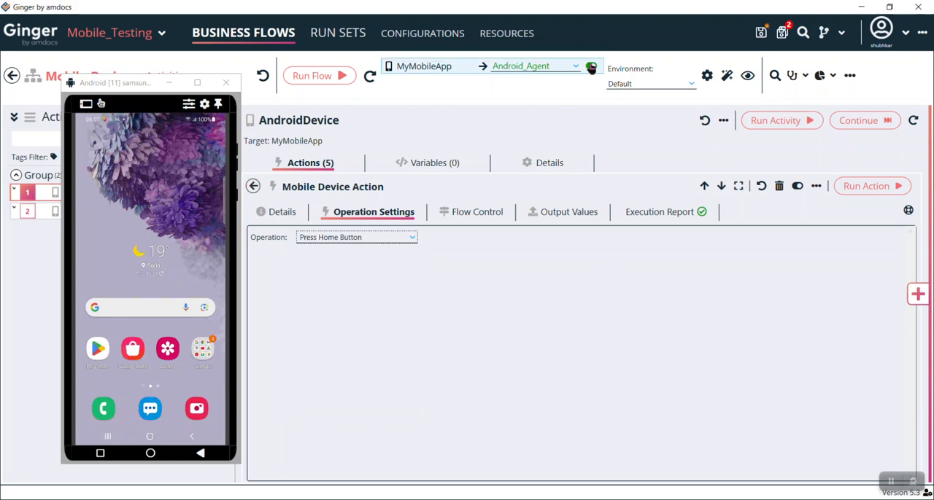
Step: Stop Android_Agent, then assign iOS_Agent to MyMobileApp and start it
click(591, 66)
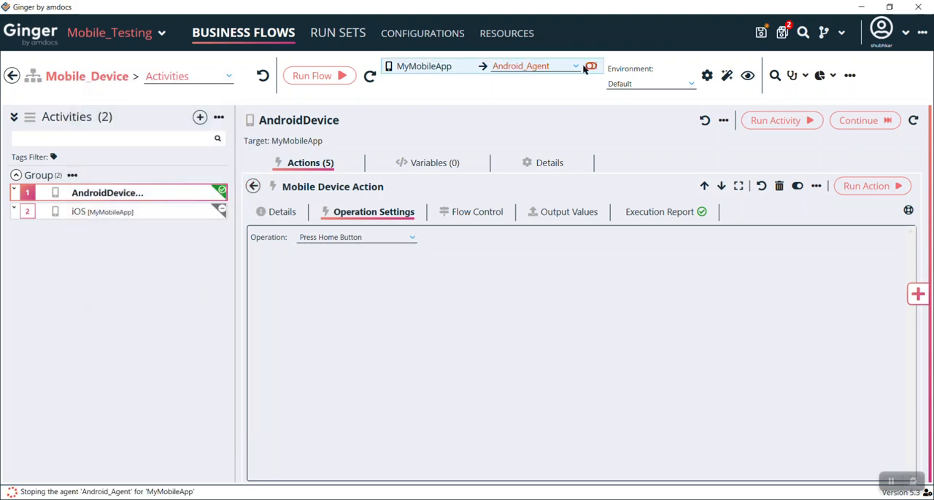
click(542, 67)
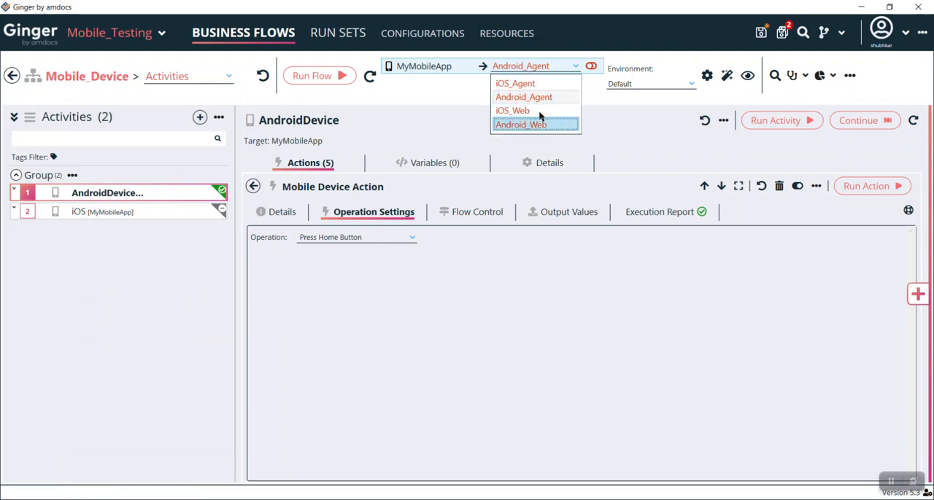
click(516, 83)
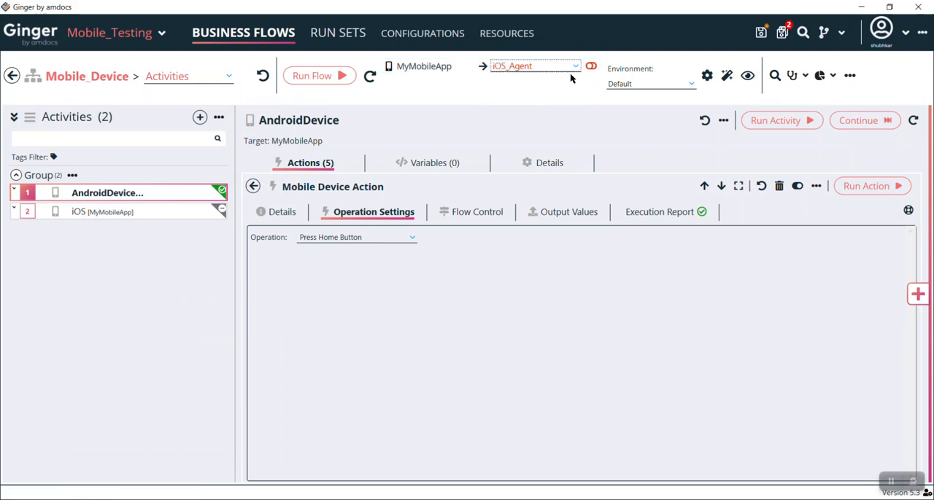
click(592, 67)
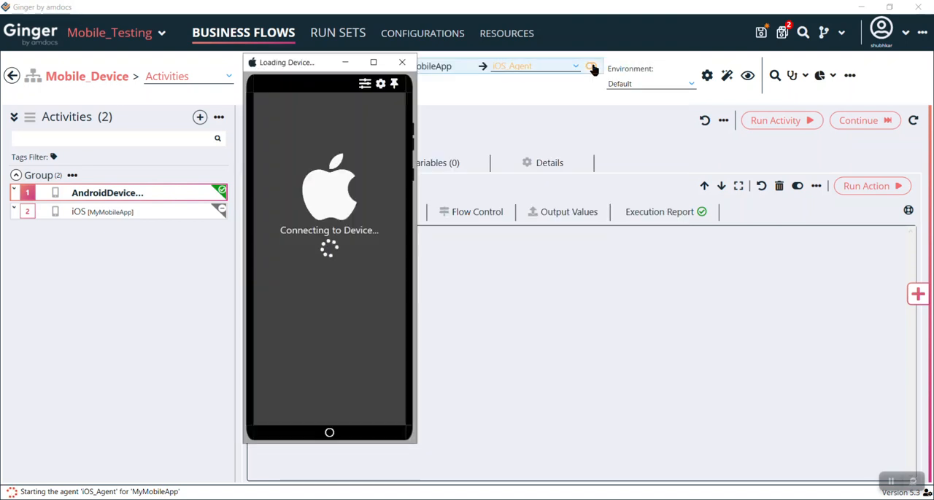
Step: Run the same Press Home Button action on the connected iPhone and stop iOS_Agent
drag(299, 71, 144, 68)
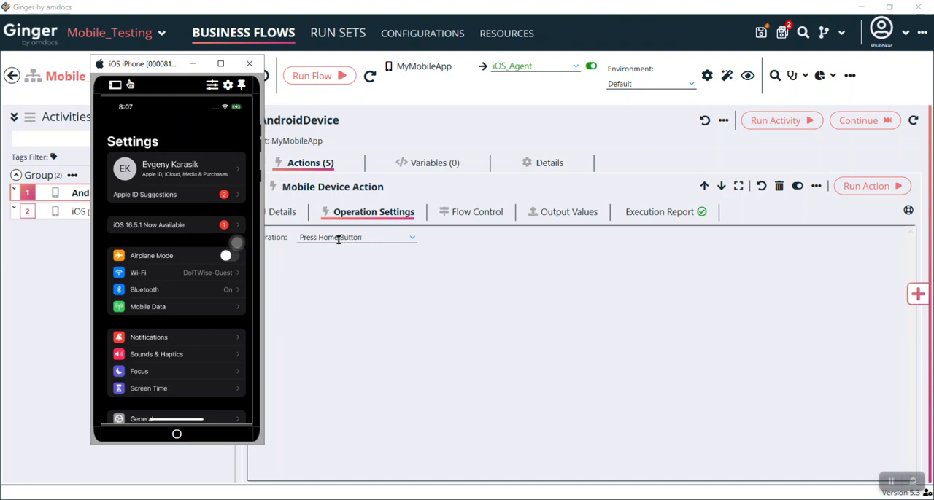
click(862, 186)
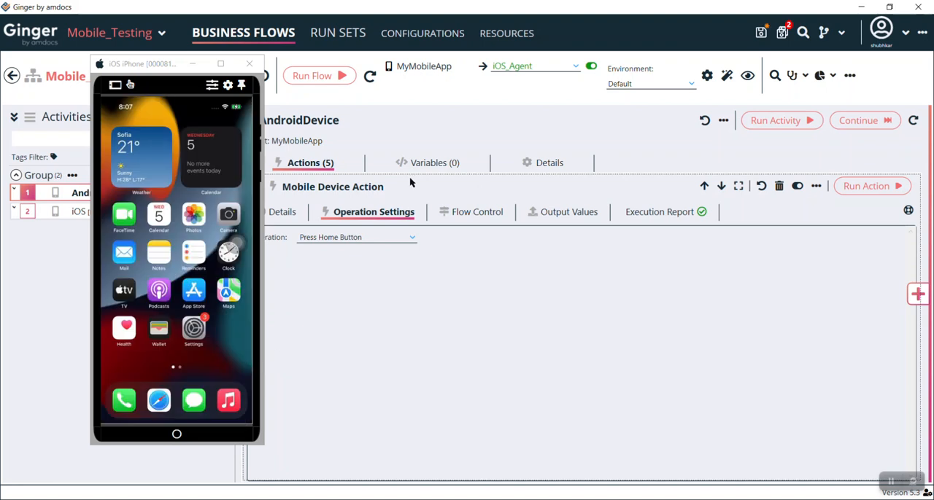
click(591, 66)
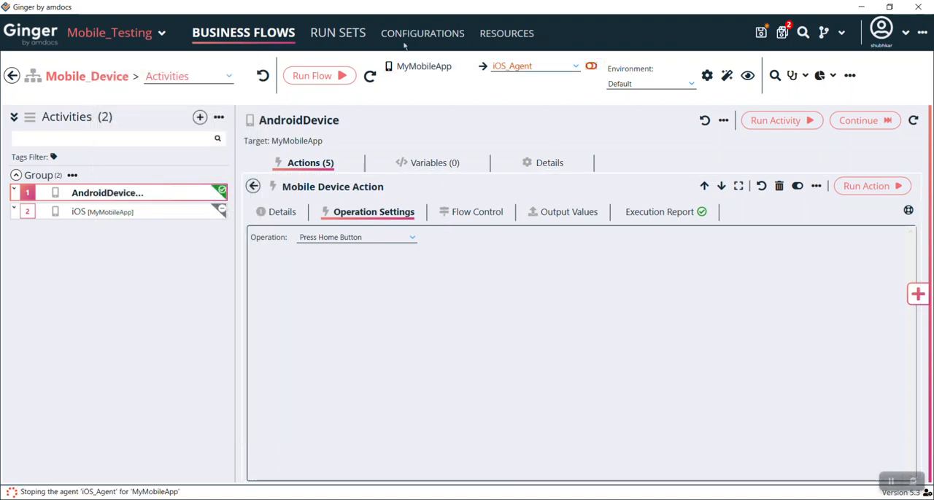
Step: Examine the iOS_Web agent's browserName and defaultURL capabilities in the agent configurations, and return to the business flow
click(423, 34)
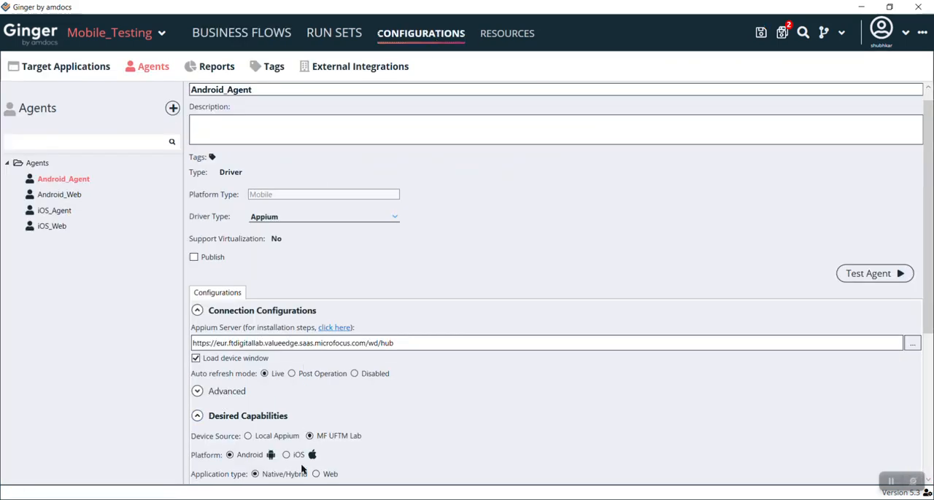
click(53, 227)
drag(928, 252, 927, 402)
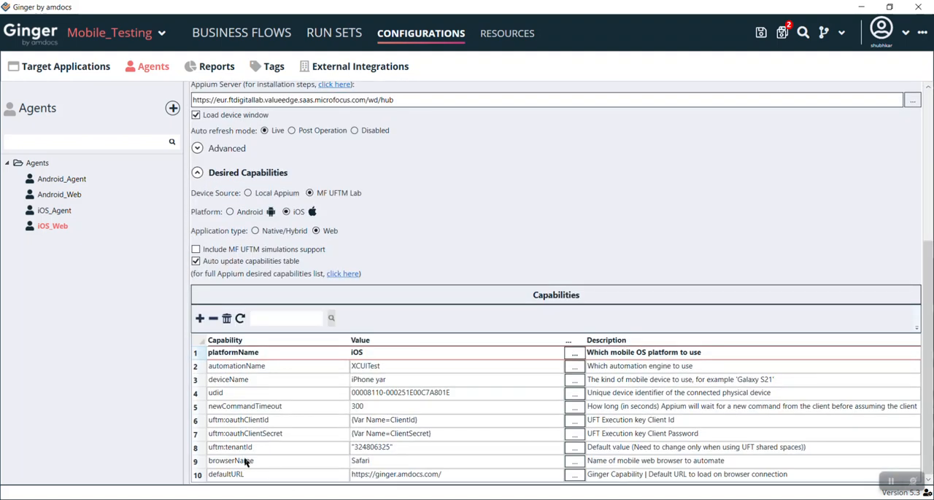
click(382, 462)
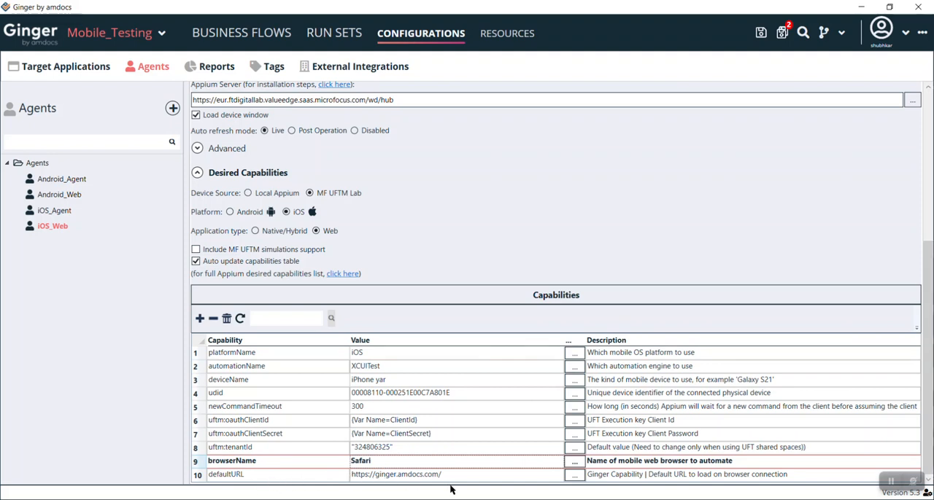
click(471, 476)
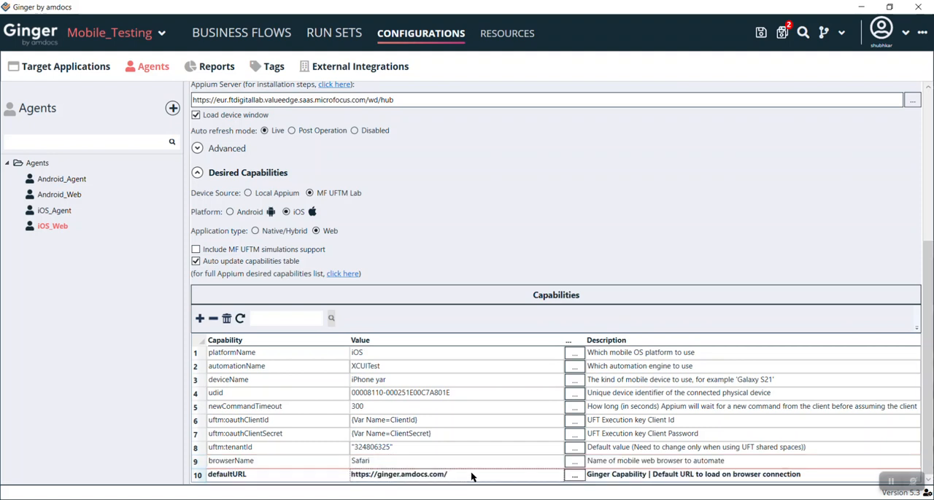
click(251, 37)
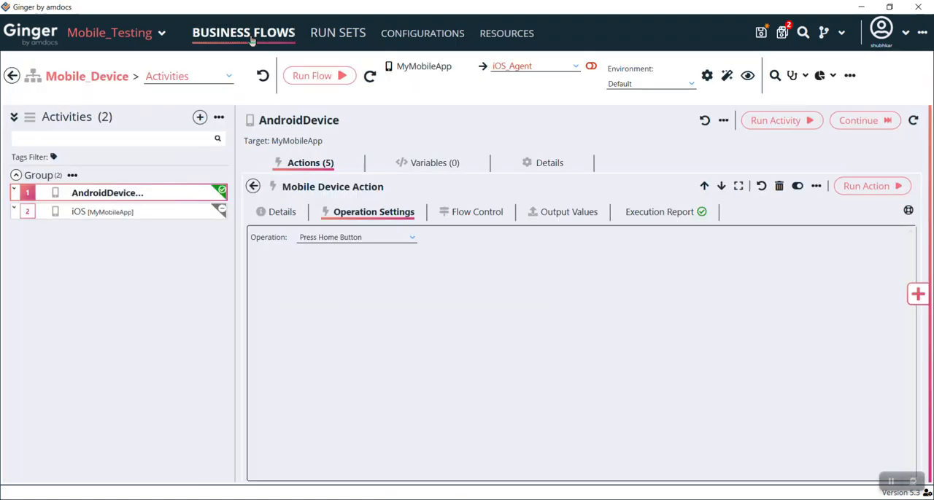